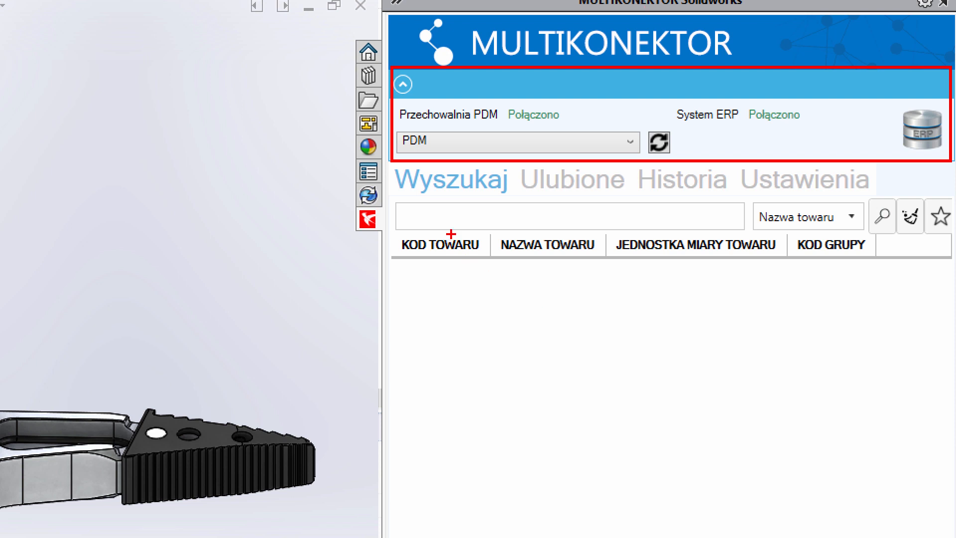
{"action": "left_click_drag", "start_coordinate": [451, 226], "coordinate": [438, 347]}
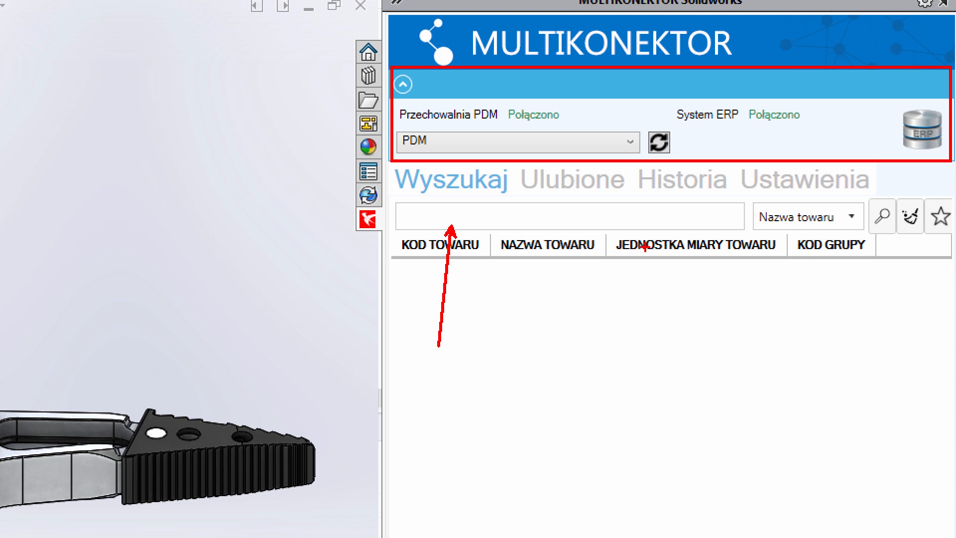
{"action": "left_click_drag", "start_coordinate": [592, 209], "coordinate": [651, 338], "text": "ctrl+shift"}
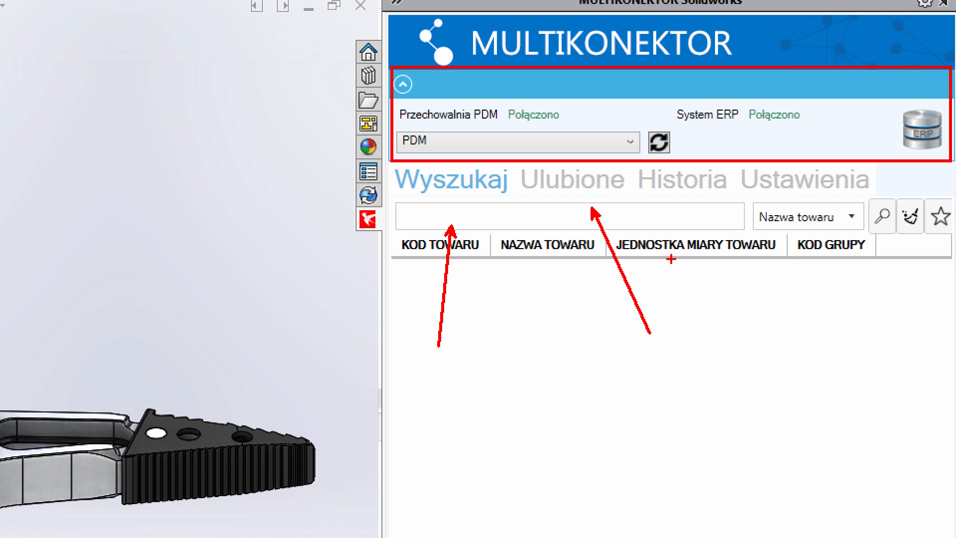
{"action": "left_click_drag", "start_coordinate": [692, 195], "coordinate": [703, 280], "text": "ctrl+shift"}
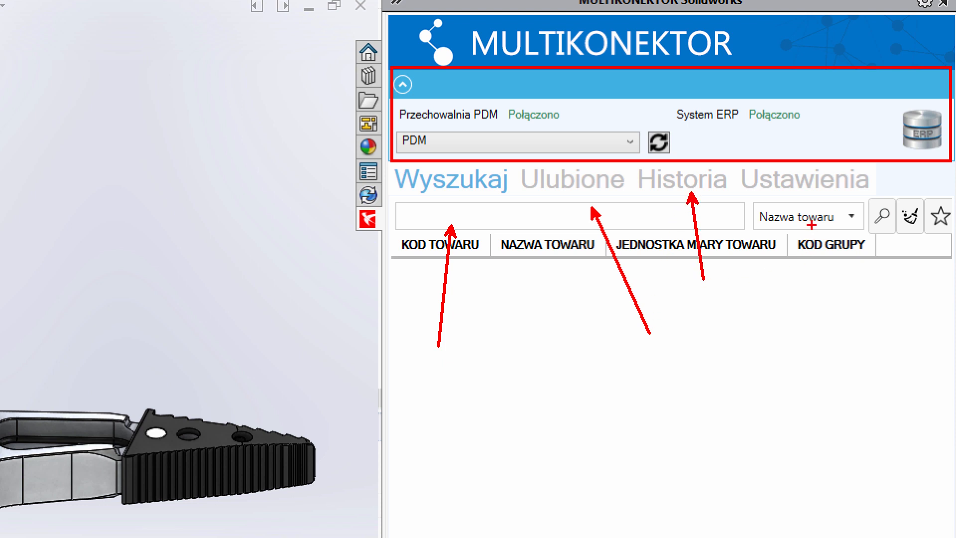
{"action": "left_click_drag", "start_coordinate": [815, 200], "coordinate": [814, 279], "text": "ctrl+shift"}
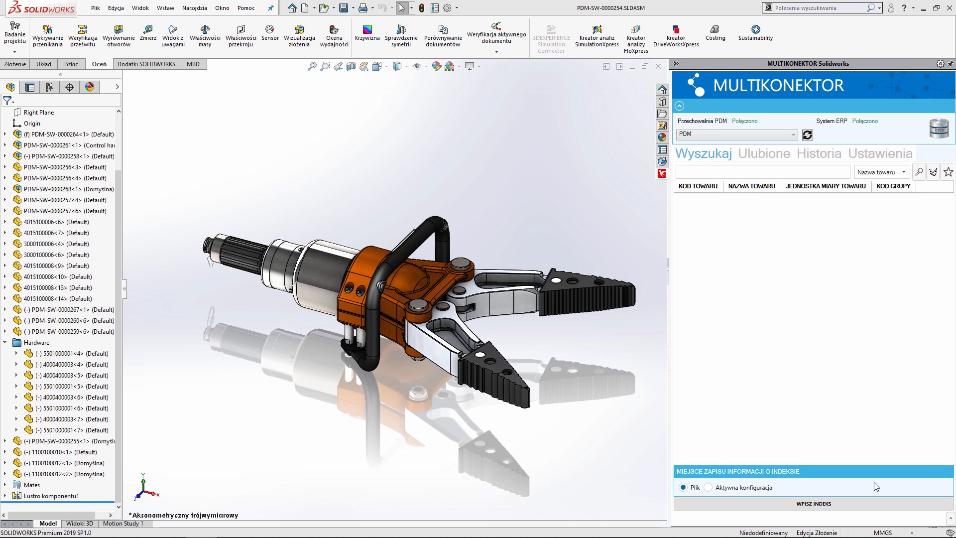
Open the socket-head screw beside the black handle on the orange housing as a separate part
{"action": "key", "text": "ctrl+4"}
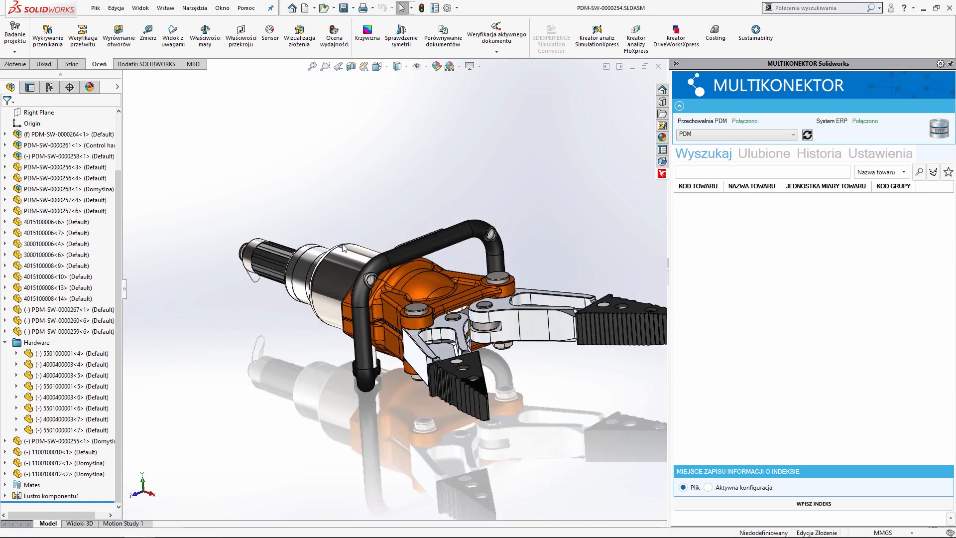
{"action": "middle_click_drag", "start_coordinate": [399, 271], "coordinate": [430, 311]}
{"action": "right_click_drag", "start_coordinate": [329, 147], "coordinate": [384, 211]}
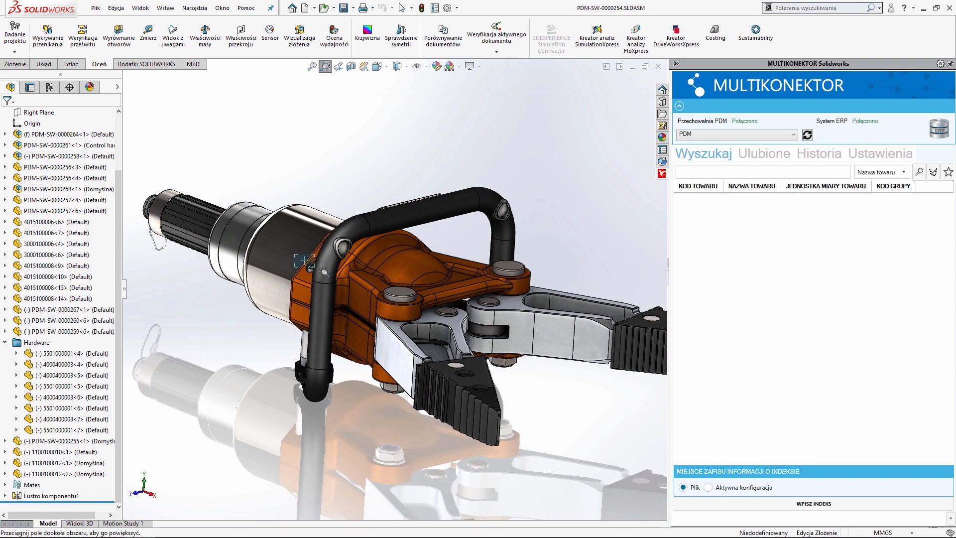
{"action": "left_click_drag", "start_coordinate": [315, 268], "coordinate": [354, 300]}
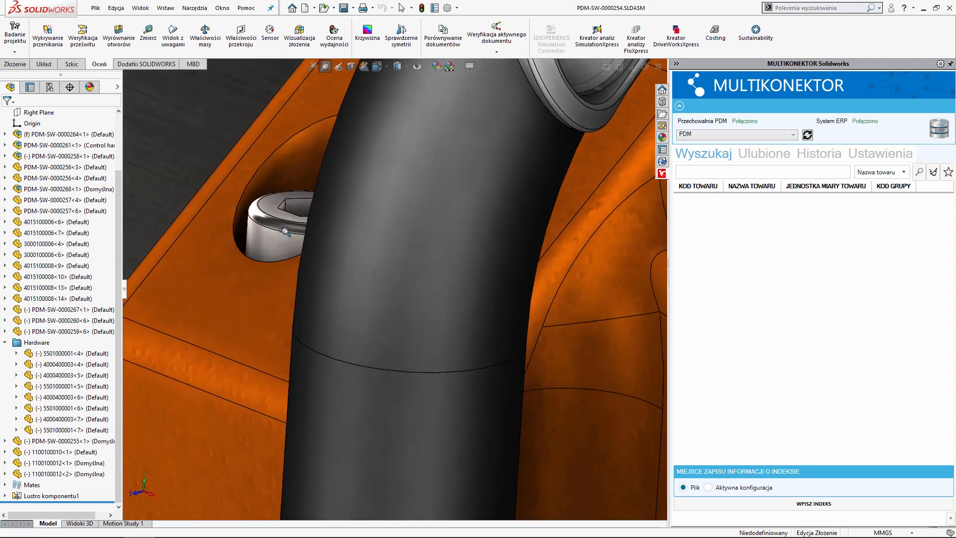
{"action": "key", "text": "Escape"}
{"action": "left_click", "coordinate": [286, 222]}
{"action": "left_click", "coordinate": [314, 158]}
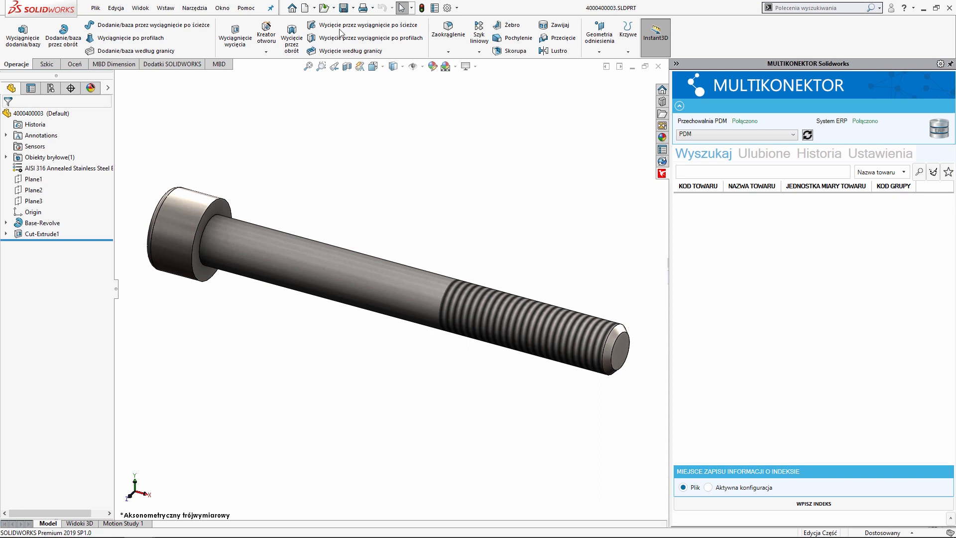
Review the screw part's custom file properties, including its description, and close them without changes
{"action": "left_click", "coordinate": [434, 8]}
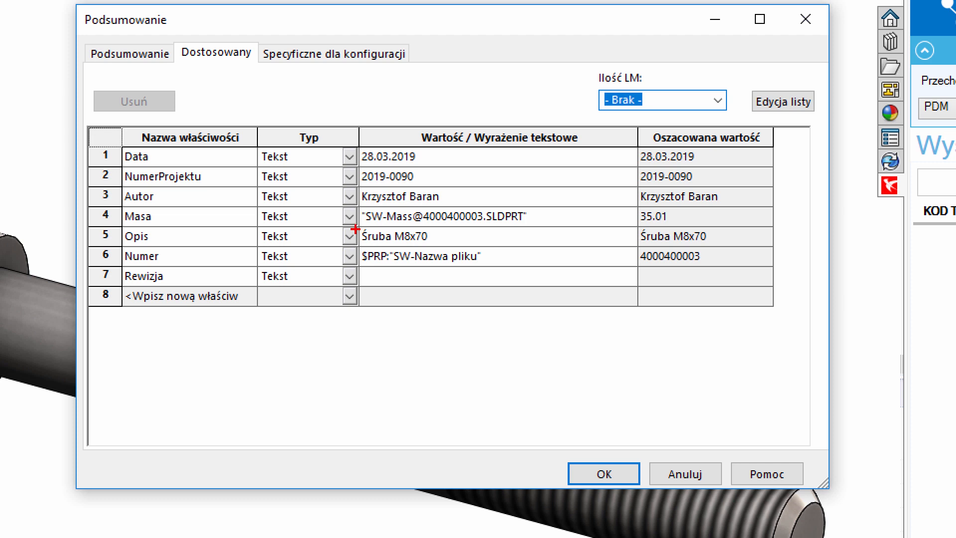
{"action": "left_click_drag", "start_coordinate": [353, 227], "coordinate": [484, 247]}
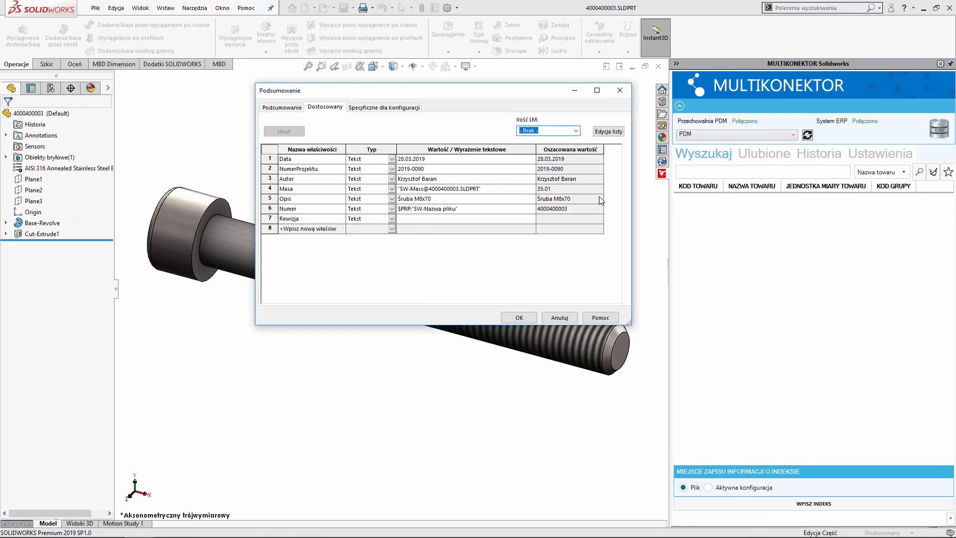
{"action": "left_click", "coordinate": [620, 90]}
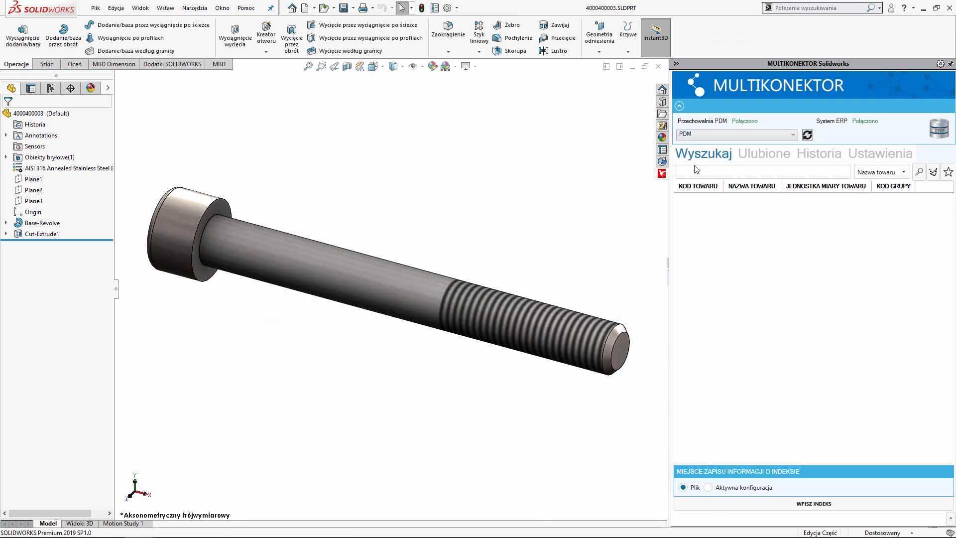
Search the ERP items by product name for m8x70 and examine the matching entry
{"action": "left_click", "coordinate": [701, 172]}
{"action": "type", "text": "m8x70"}
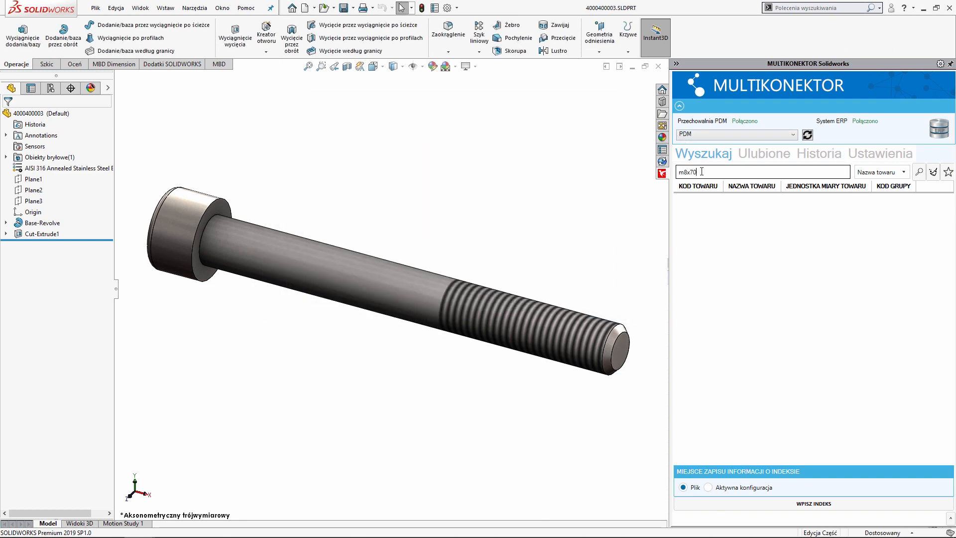
{"action": "key", "text": "Return"}
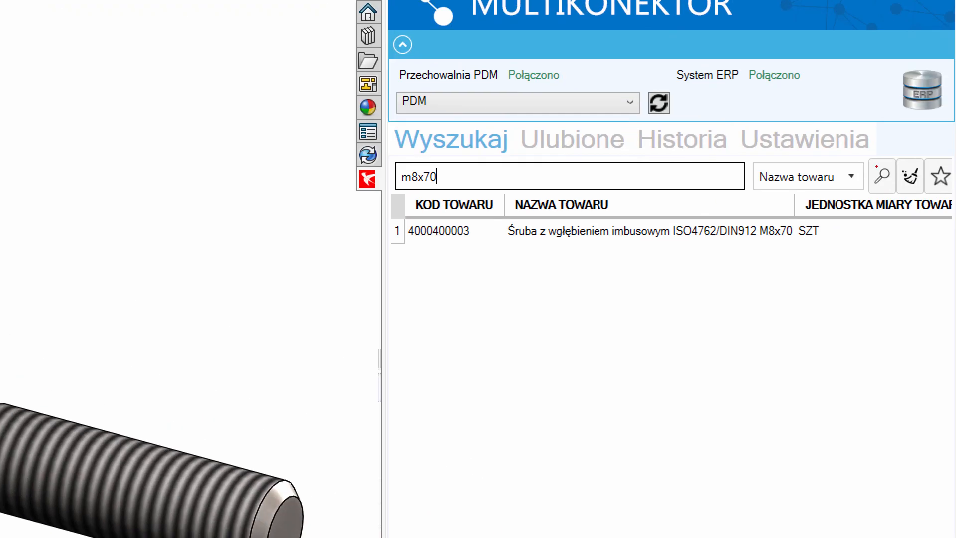
{"action": "left_click", "coordinate": [449, 218]}
{"action": "mouse_move", "coordinate": [389, 215]}
{"action": "left_mouse_down", "text": "ctrl"}
{"action": "mouse_move", "coordinate": [451, 235]}
{"action": "mouse_move", "coordinate": [855, 243]}
{"action": "left_mouse_up", "text": "ctrl"}
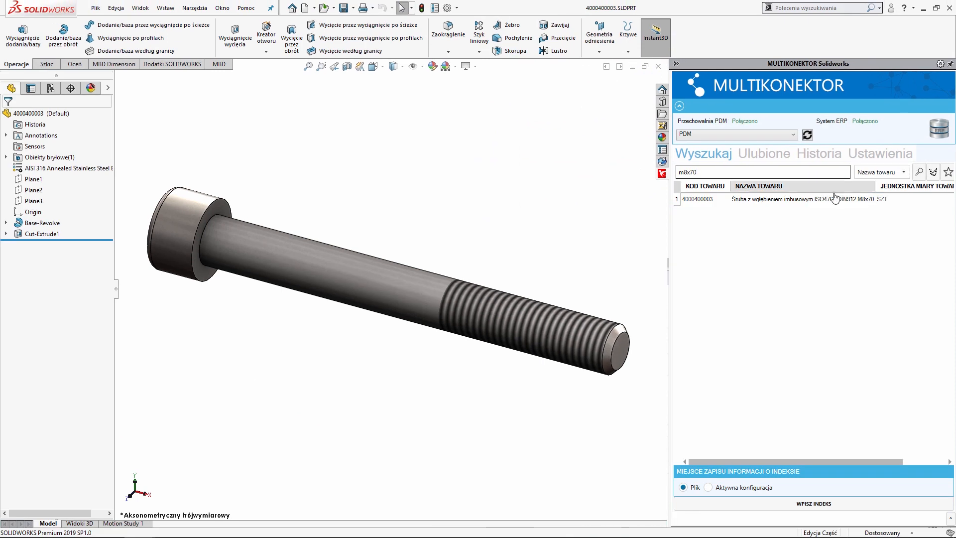
{"action": "left_click", "coordinate": [651, 230]}
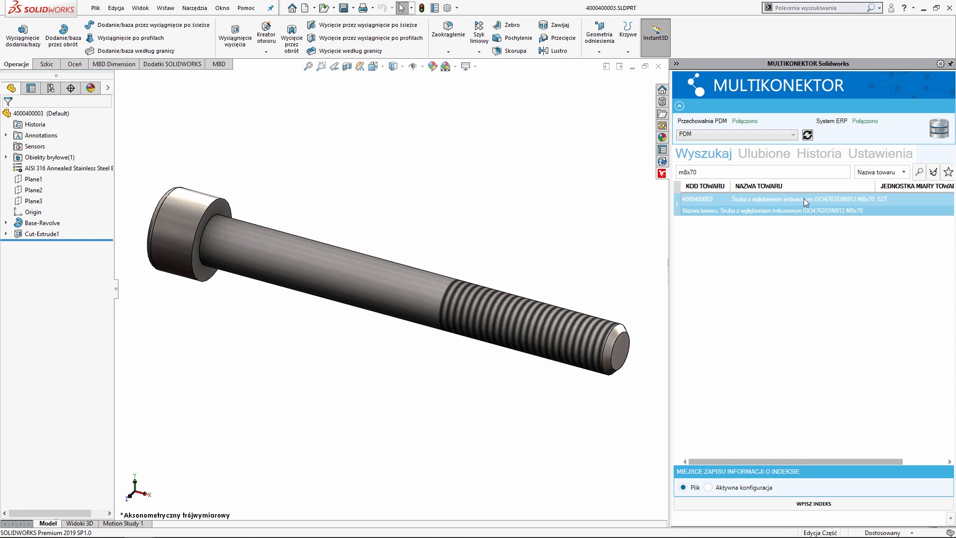
Write the ERP index of the ISO4762/DIN912 M8x70 socket-head screw to the part file and check its custom properties
{"action": "left_click", "coordinate": [804, 198]}
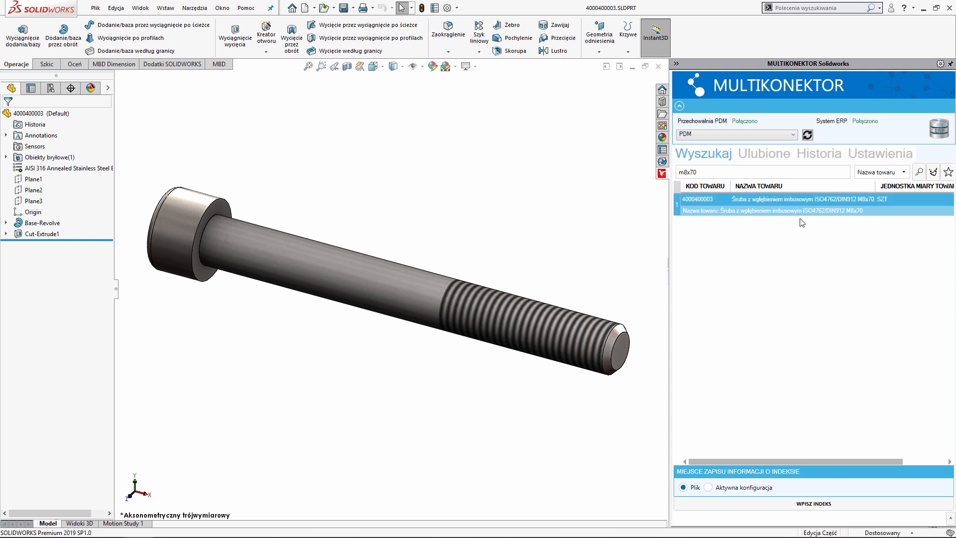
{"action": "left_click", "coordinate": [835, 502]}
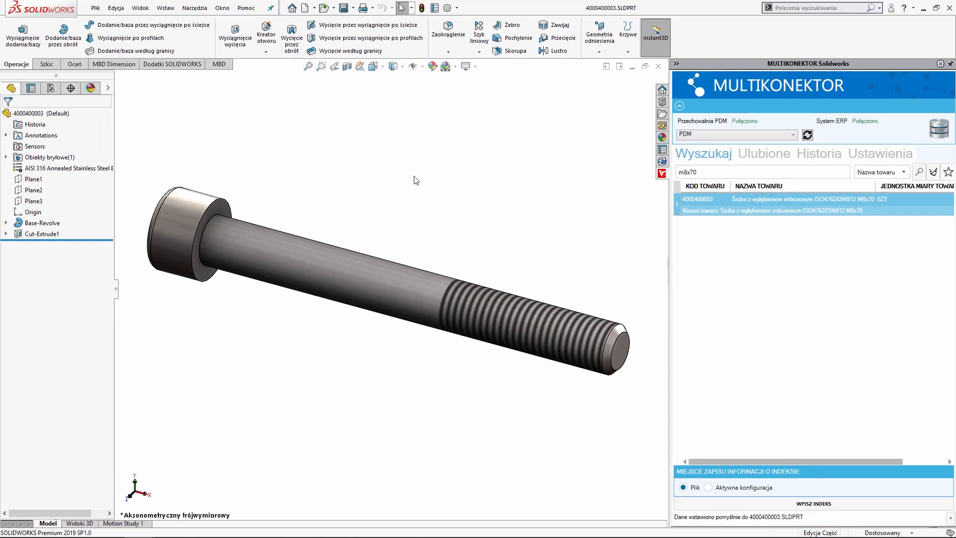
{"action": "left_click", "coordinate": [434, 8]}
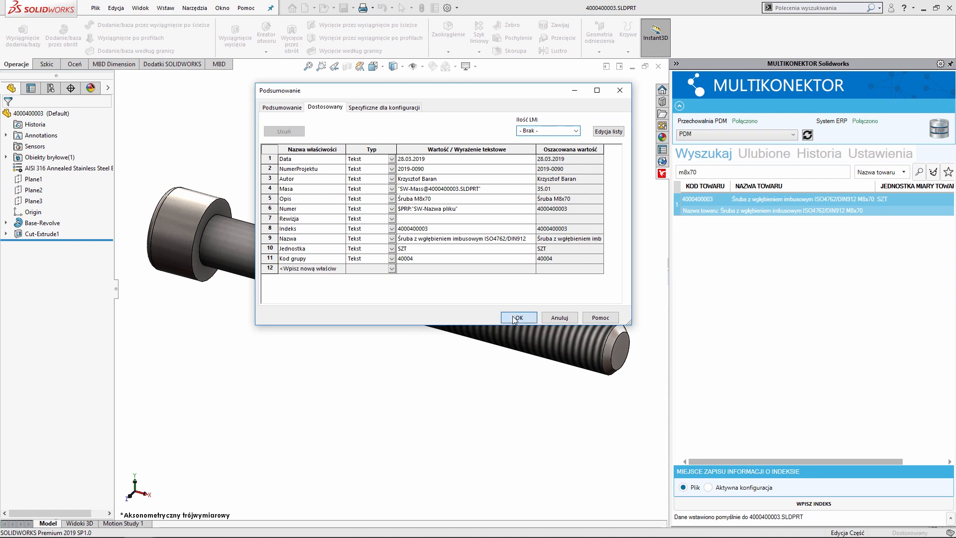
{"action": "left_click", "coordinate": [516, 318]}
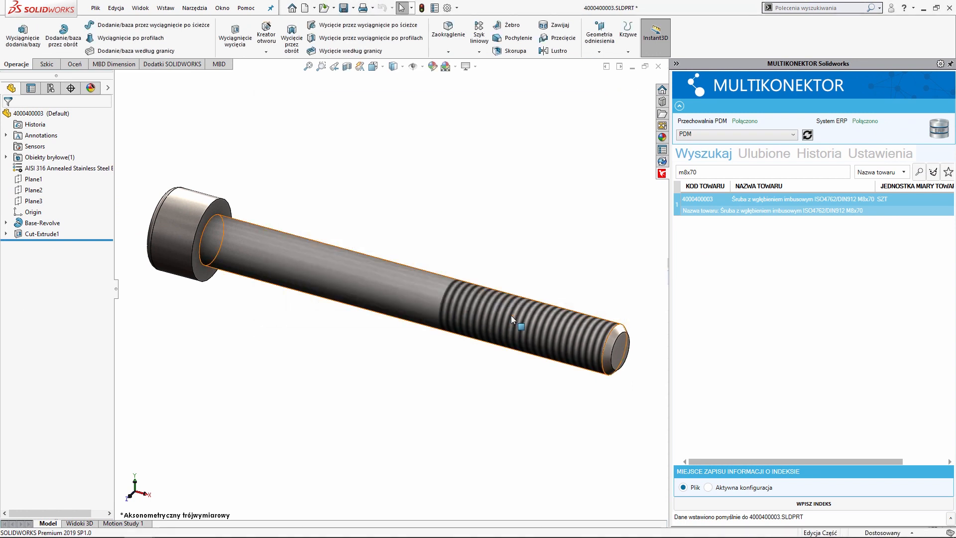
Save and close the screw part, and rebuild the assembly with the changed model
{"action": "key", "text": "ctrl+s"}
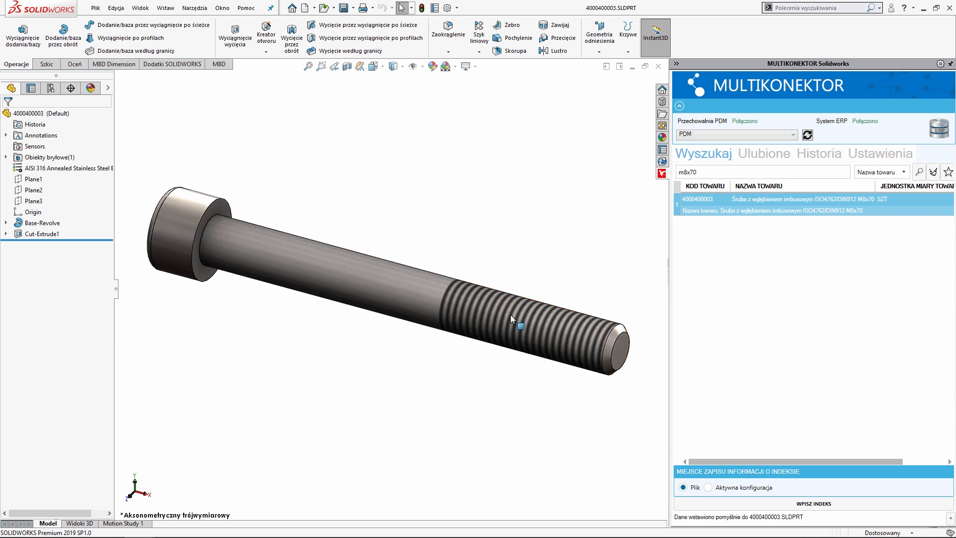
{"action": "left_click", "coordinate": [659, 67]}
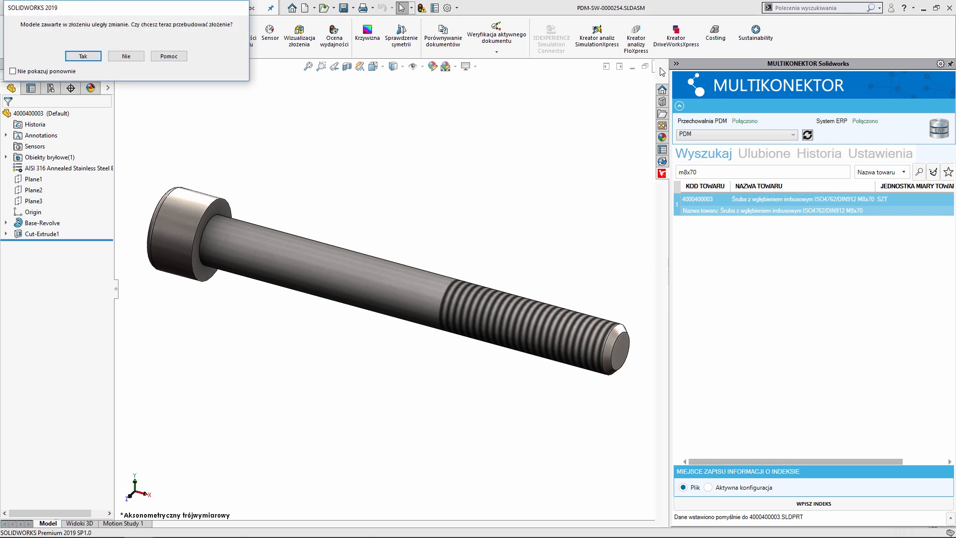
{"action": "left_click", "coordinate": [86, 56]}
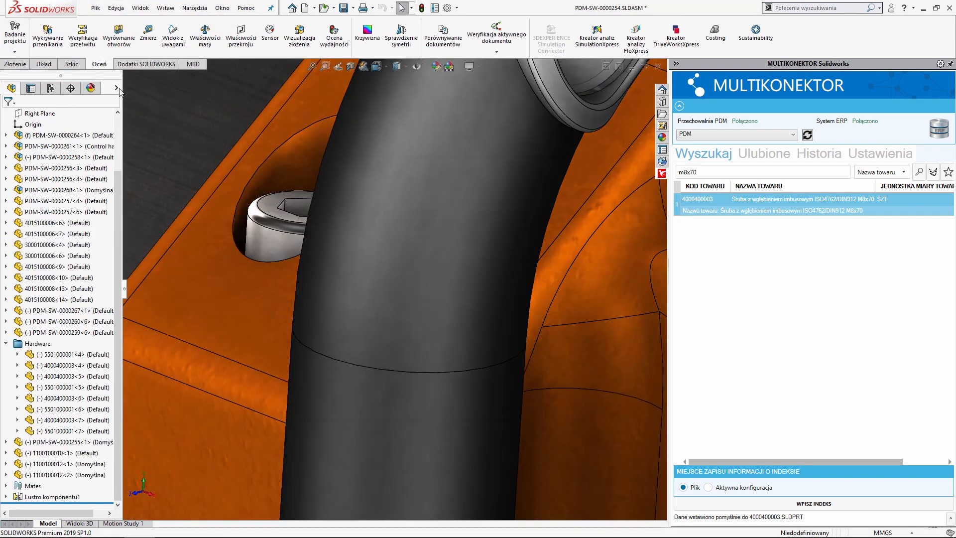
Fit the whole assembly in the isometric view and open the orange domed housing as a separate part
{"action": "key", "text": "f"}
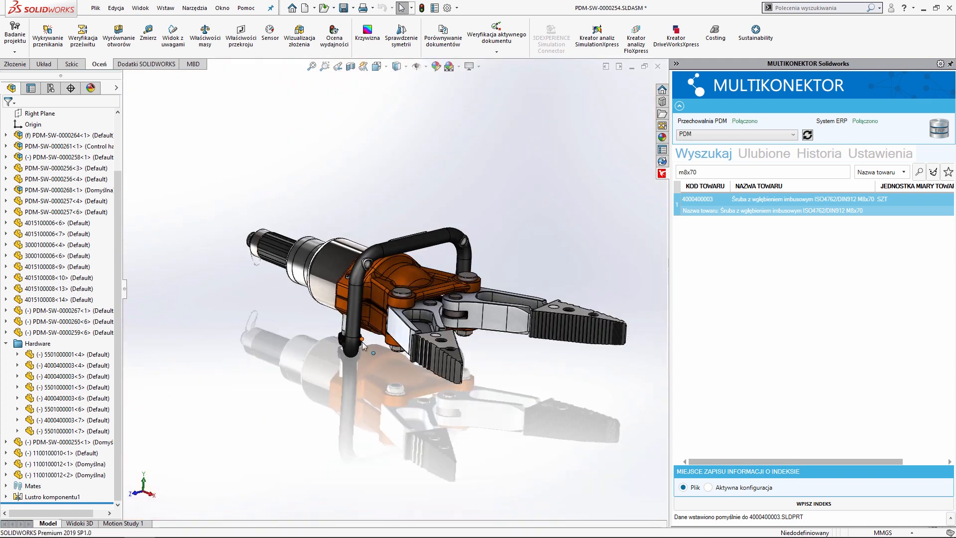
{"action": "key", "text": "ctrl+7"}
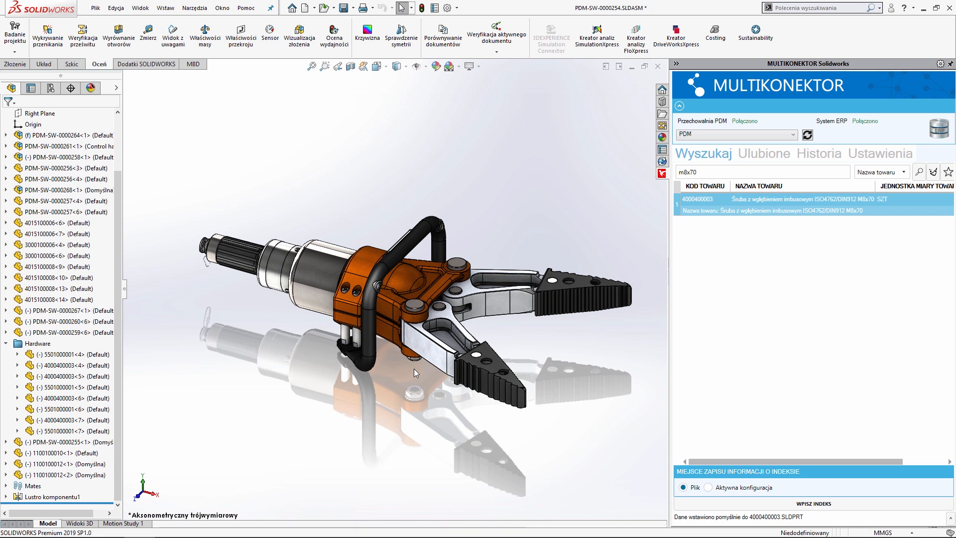
{"action": "left_click", "coordinate": [404, 279]}
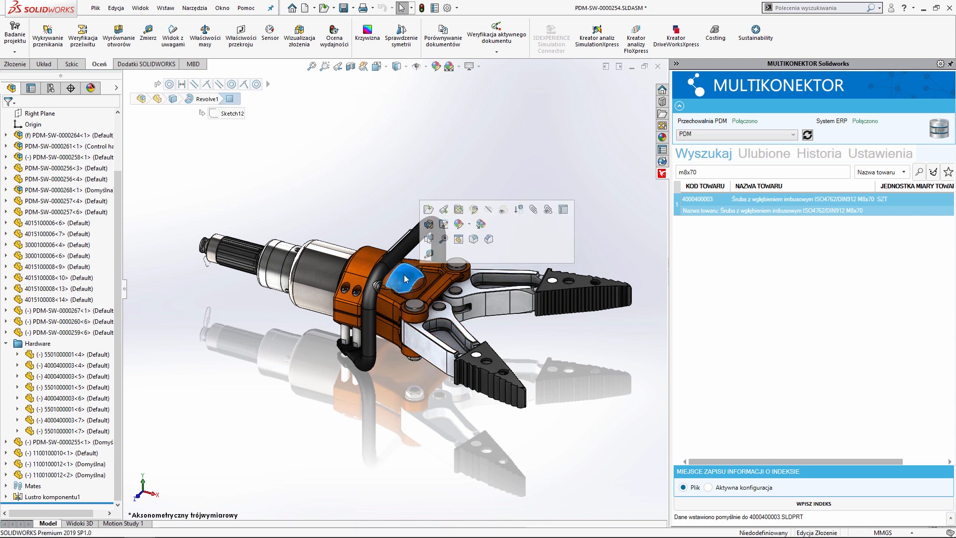
{"action": "left_click", "coordinate": [426, 211]}
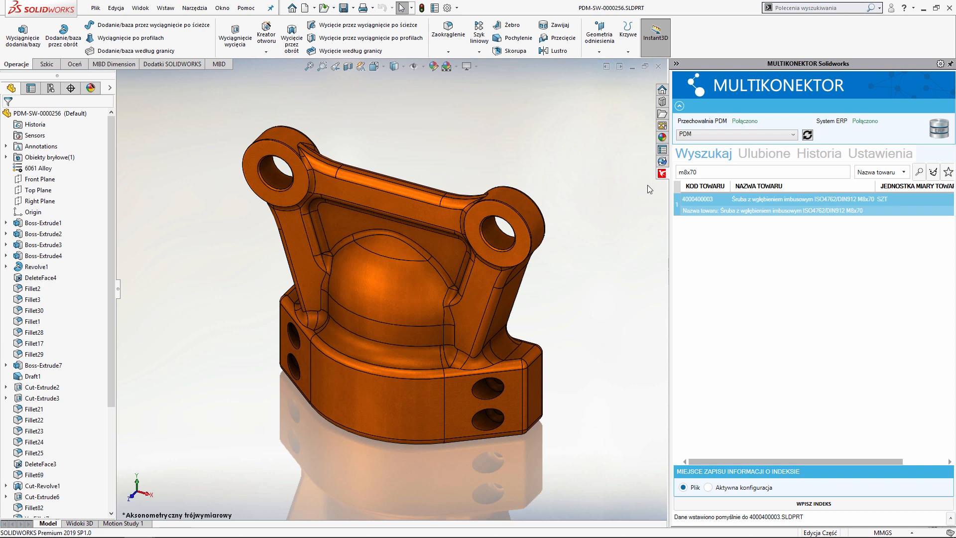
Replace the ERP search phrase with aluminium and search the items by product name
{"action": "left_click_drag", "start_coordinate": [705, 173], "coordinate": [678, 173]}
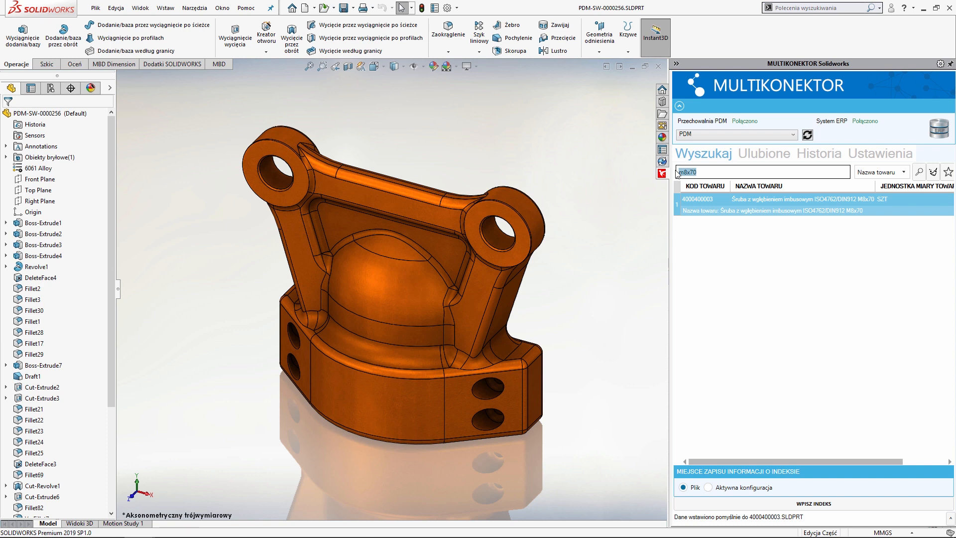
{"action": "key", "text": "BackSpace"}
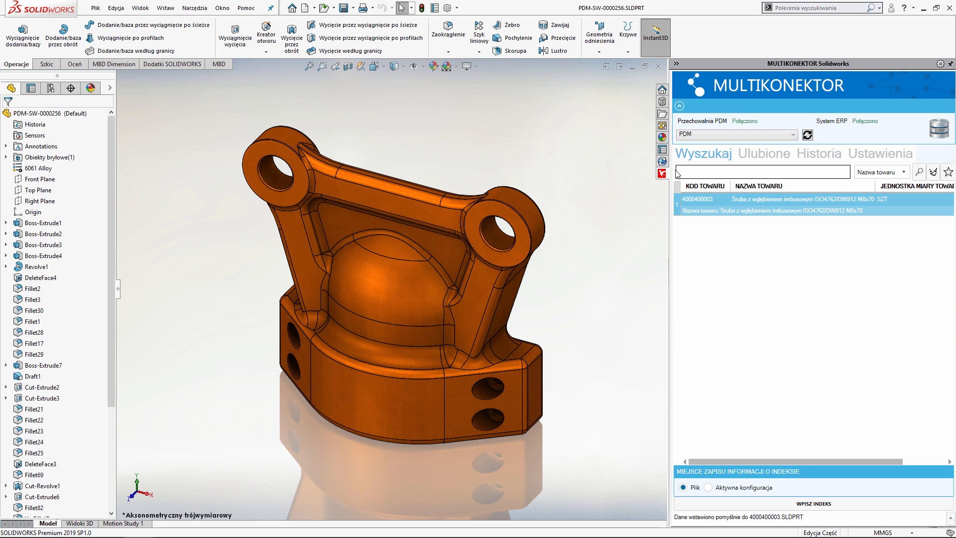
{"action": "type", "text": "uminium"}
{"action": "left_click", "coordinate": [918, 172]}
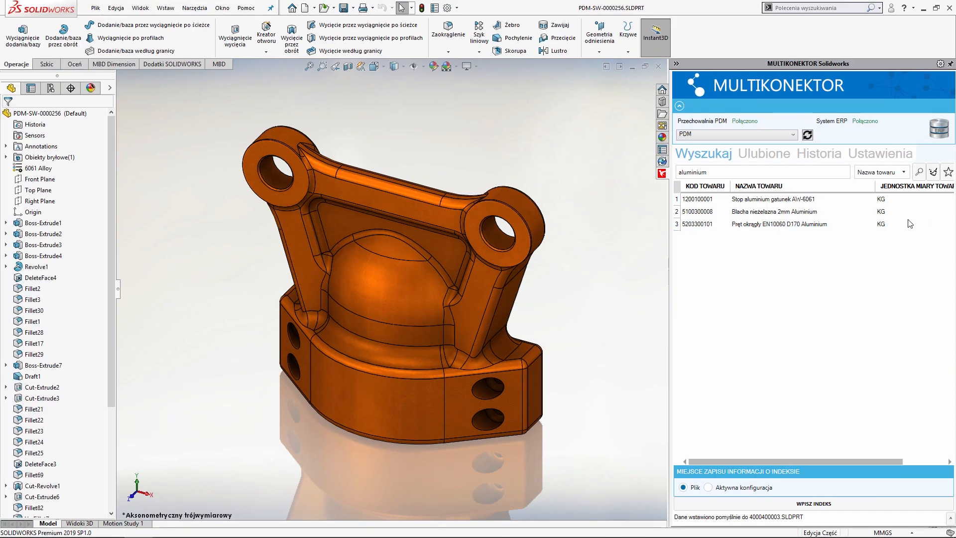
Write the ERP index of Stop aluminium gatunek AW-6061 to the housing part file and check its custom properties
{"action": "left_click", "coordinate": [824, 200]}
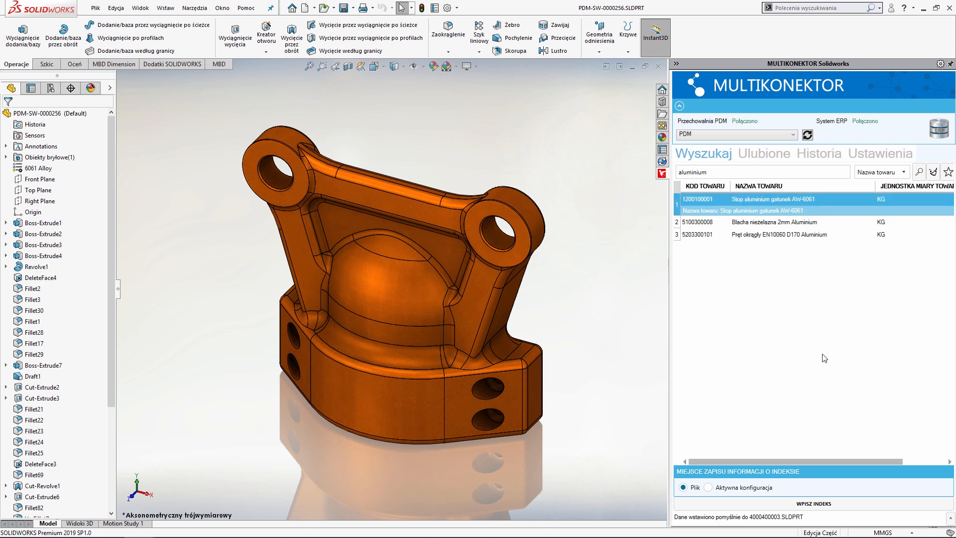
{"action": "left_click", "coordinate": [815, 505]}
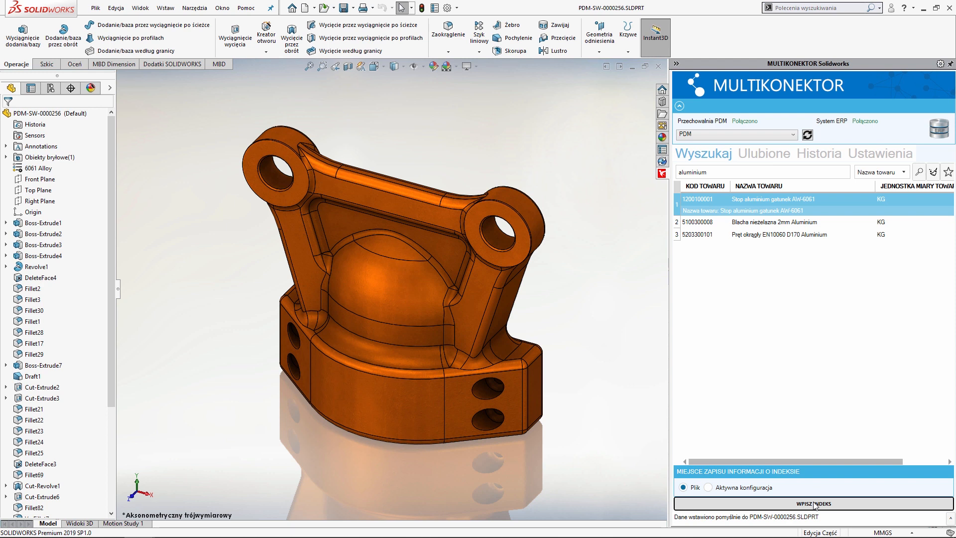
{"action": "left_click", "coordinate": [435, 8]}
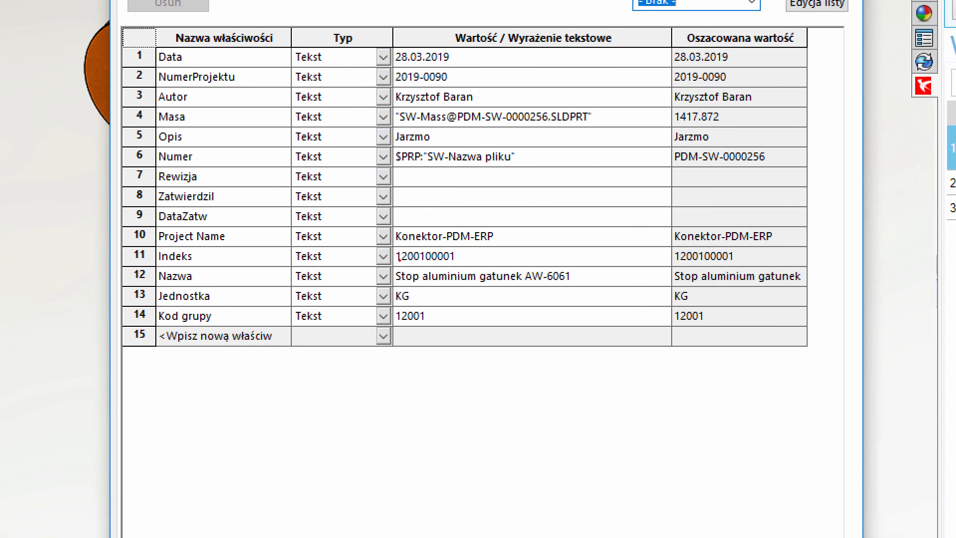
{"action": "mouse_move", "coordinate": [123, 249]}
{"action": "left_mouse_down", "text": "ctrl"}
{"action": "mouse_move", "coordinate": [618, 326]}
{"action": "mouse_move", "coordinate": [808, 329]}
{"action": "left_mouse_up", "text": "ctrl"}
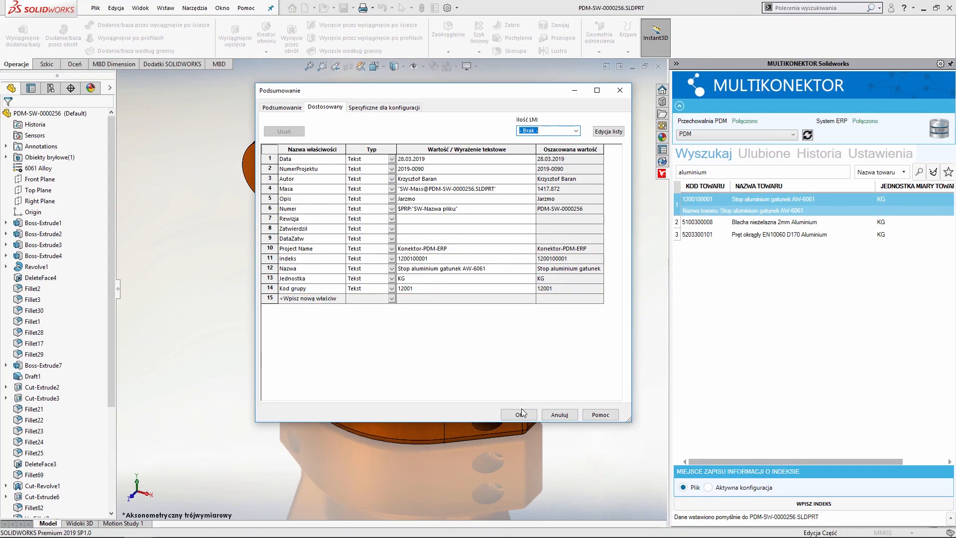
{"action": "left_click", "coordinate": [593, 508]}
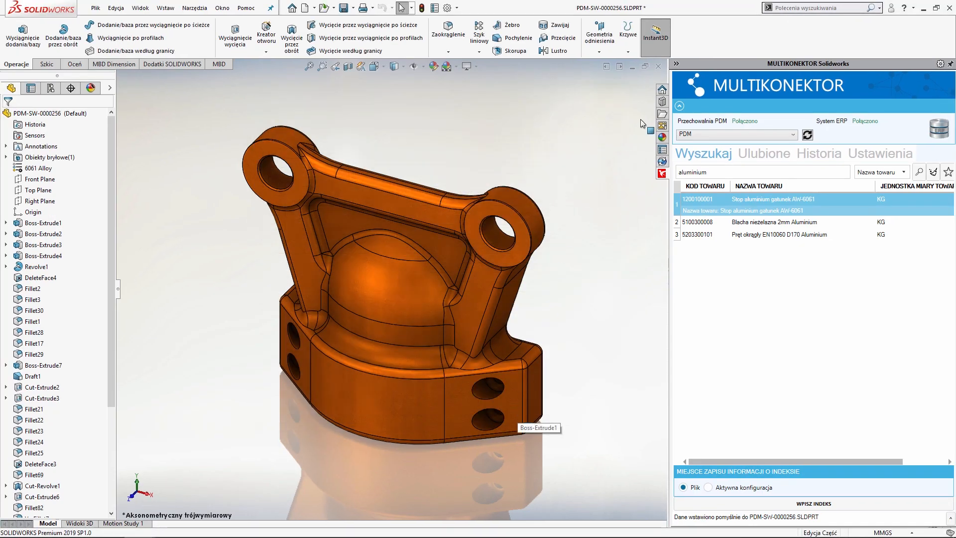
Save and close the housing part, and check the spreader assembly with its changed files into the PDM vault
{"action": "left_click", "coordinate": [658, 66]}
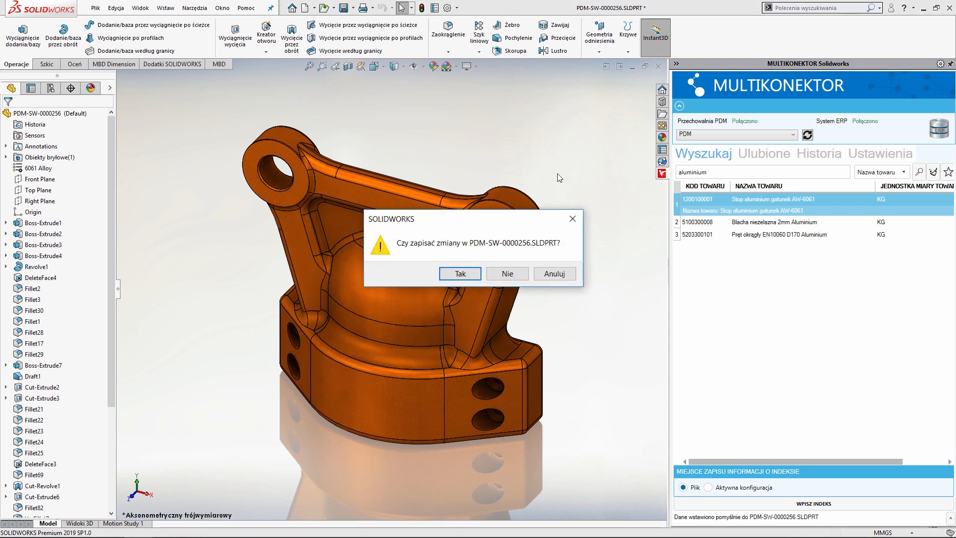
{"action": "left_click", "coordinate": [473, 273]}
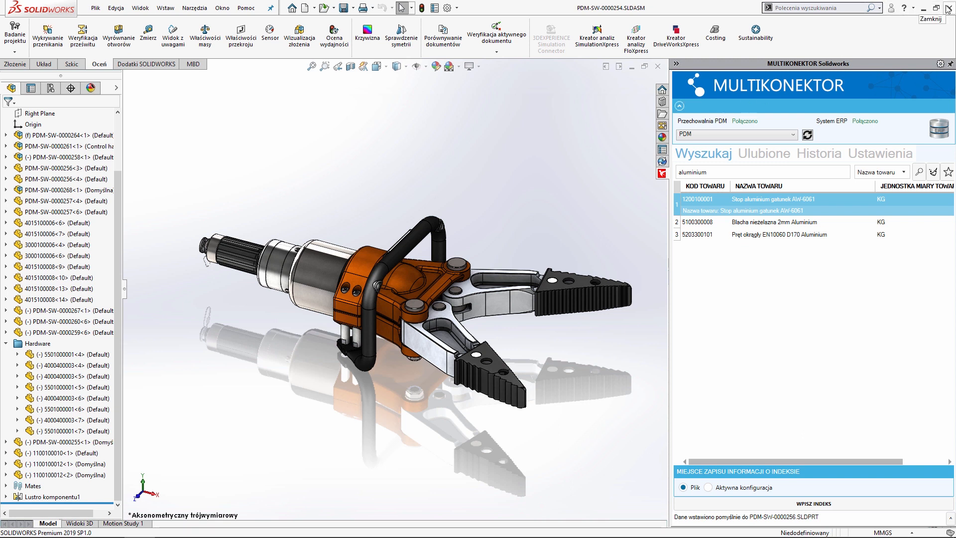
{"action": "left_click", "coordinate": [662, 161]}
{"action": "left_click", "coordinate": [733, 102]}
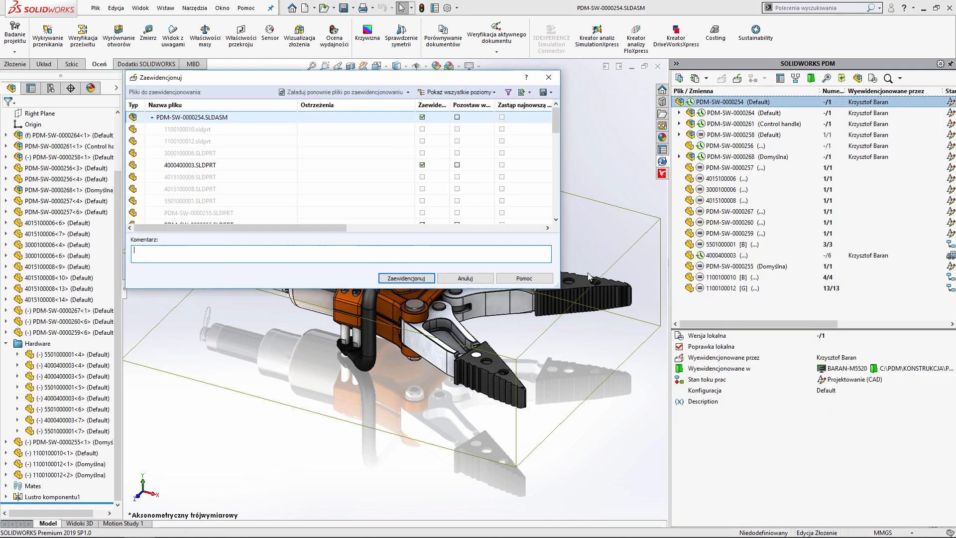
{"action": "left_click", "coordinate": [415, 278]}
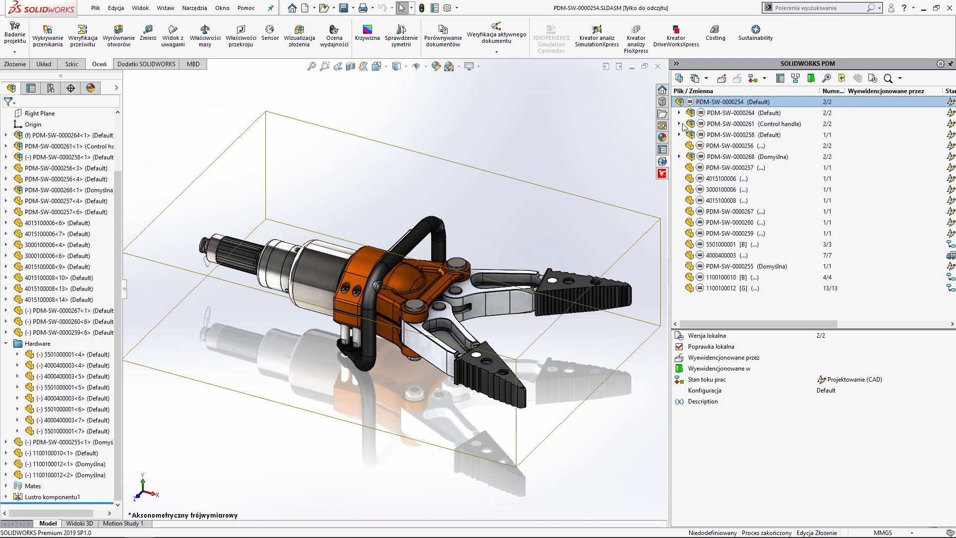
Switch to the PDM vault folder and open PDM-SW-0000254.SLDASM in a maximized Wyślij BOM do ERP window
{"action": "left_click", "coordinate": [924, 10]}
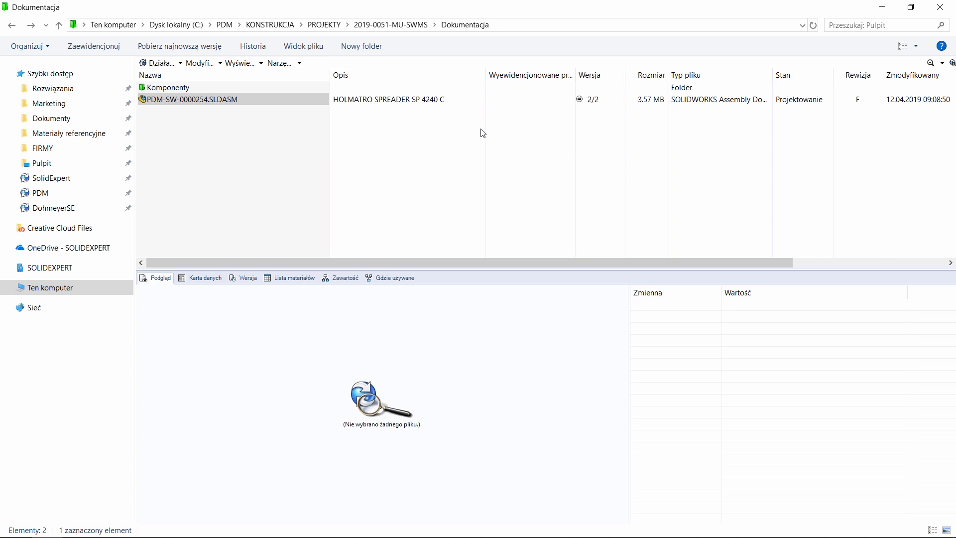
{"action": "left_click", "coordinate": [299, 64]}
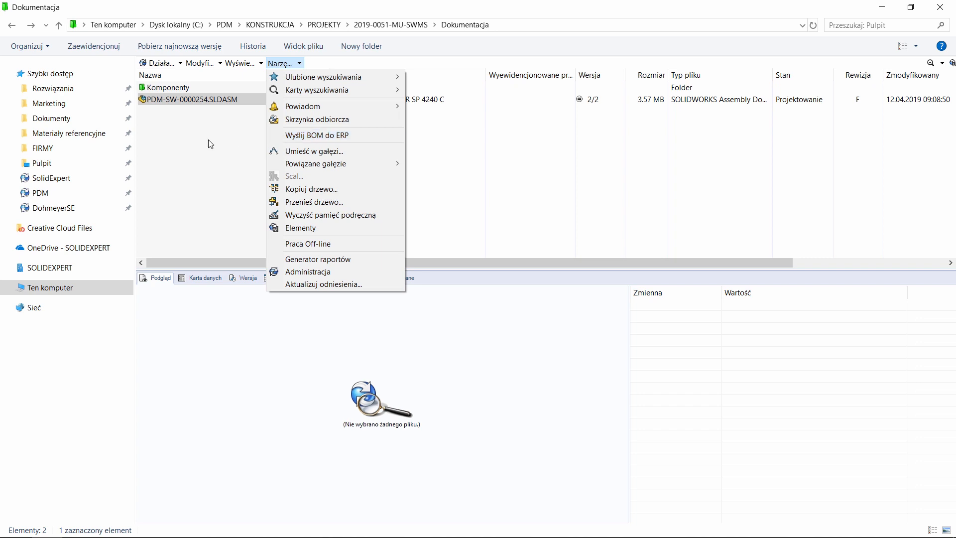
{"action": "left_click", "coordinate": [188, 121]}
{"action": "right_click", "coordinate": [188, 103]}
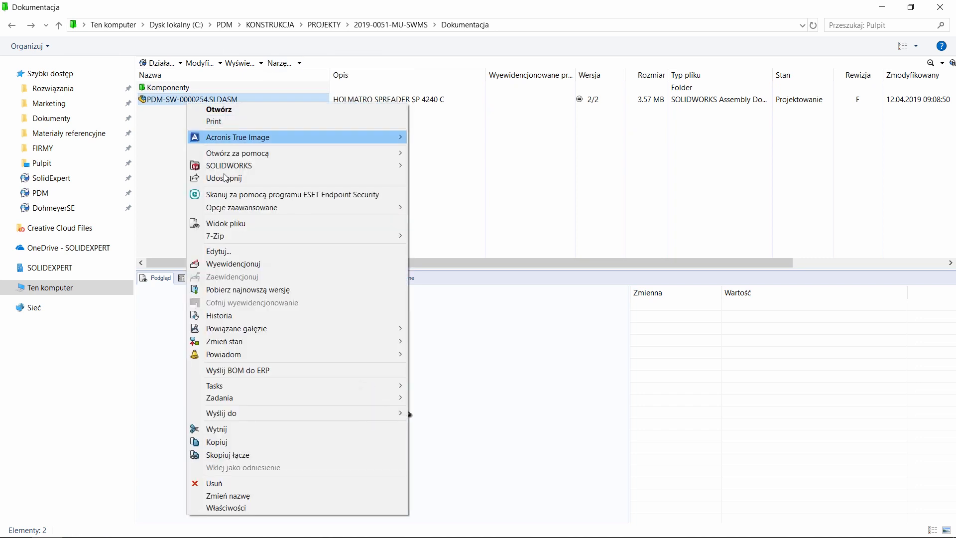
{"action": "left_click", "coordinate": [292, 370]}
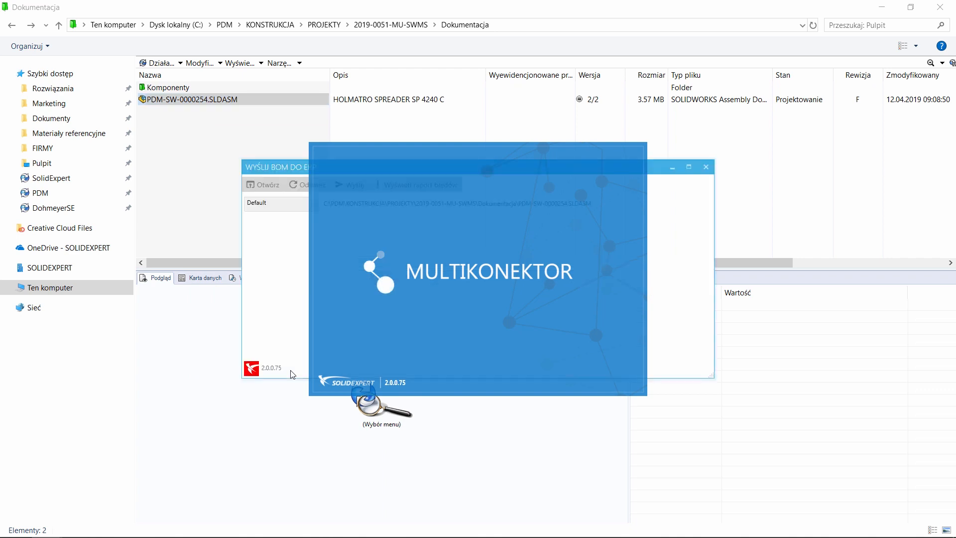
{"action": "left_click", "coordinate": [689, 168]}
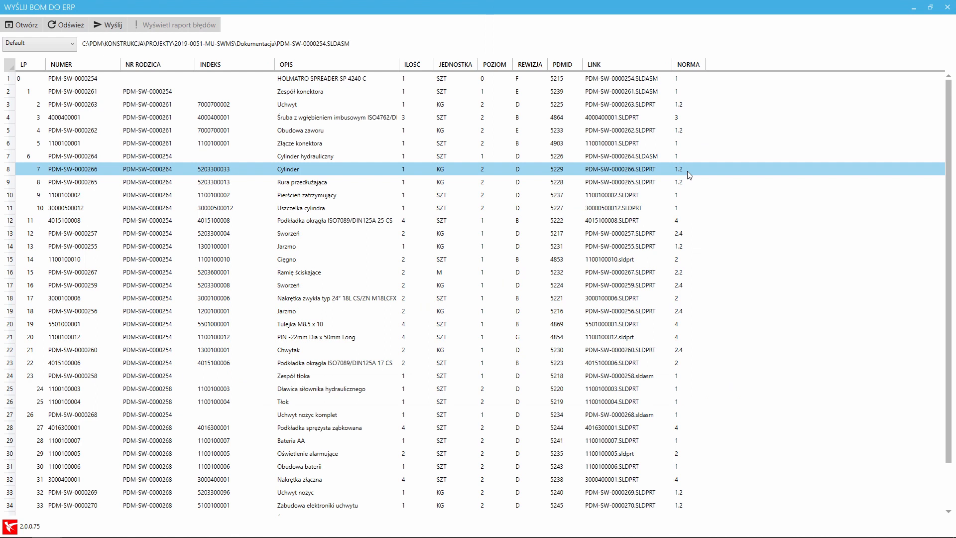
Examine the BOM rows, parent numbers and indexes, and preview the Zespół konektora subassembly
{"action": "left_click", "coordinate": [317, 104]}
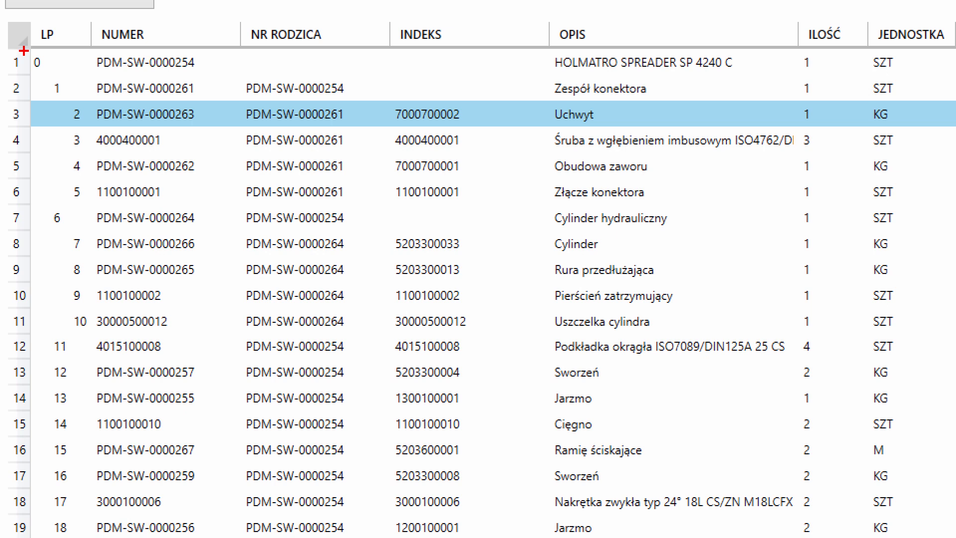
{"action": "left_click", "coordinate": [18, 94]}
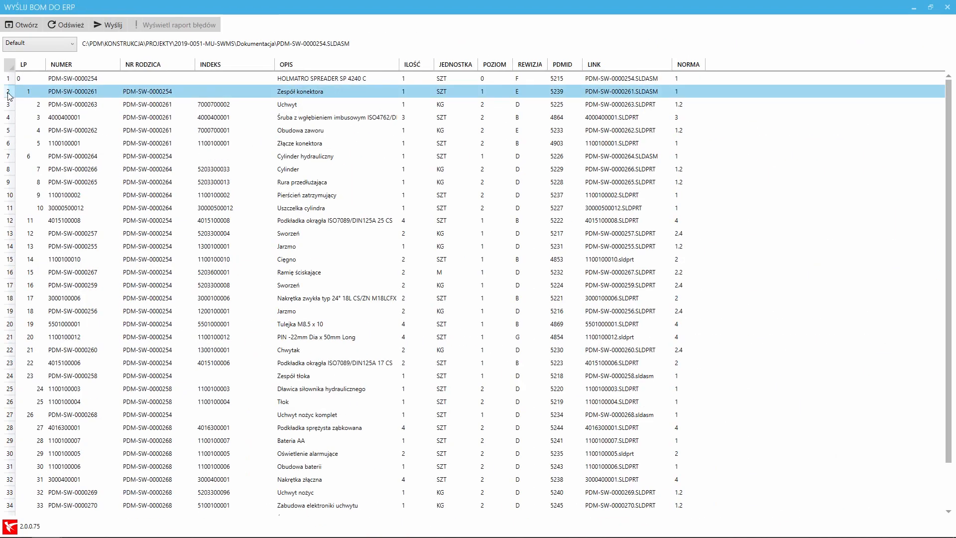
{"action": "mouse_move", "coordinate": [9, 96]}
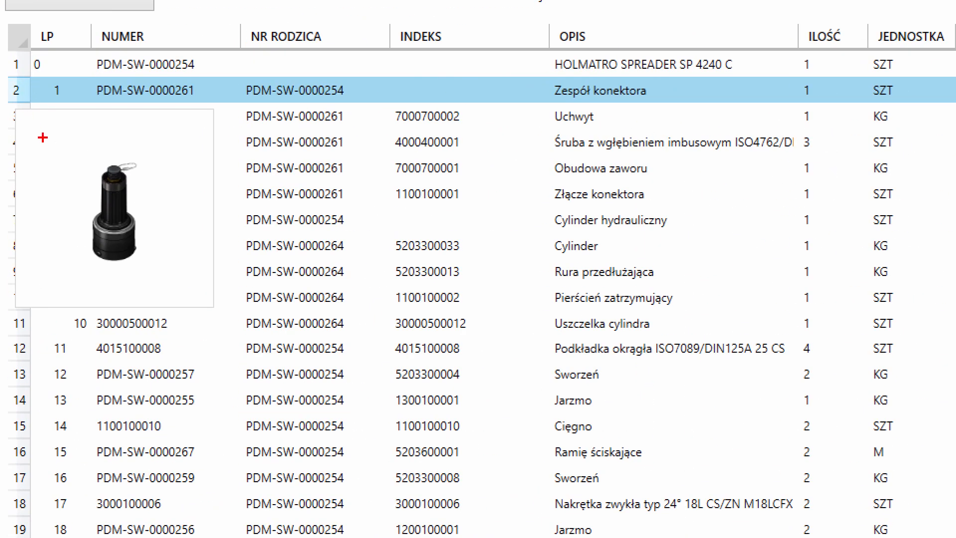
{"action": "mouse_move", "coordinate": [20, 119]}
{"action": "left_mouse_down", "text": "ctrl"}
{"action": "mouse_move", "coordinate": [228, 294]}
{"action": "mouse_move", "coordinate": [213, 311]}
{"action": "left_mouse_up", "text": "ctrl"}
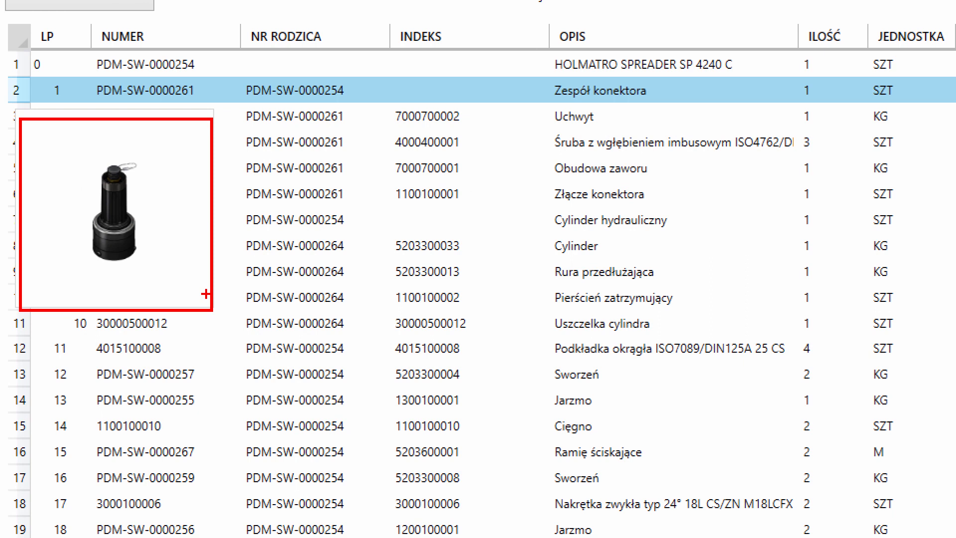
{"action": "key", "text": "Escape"}
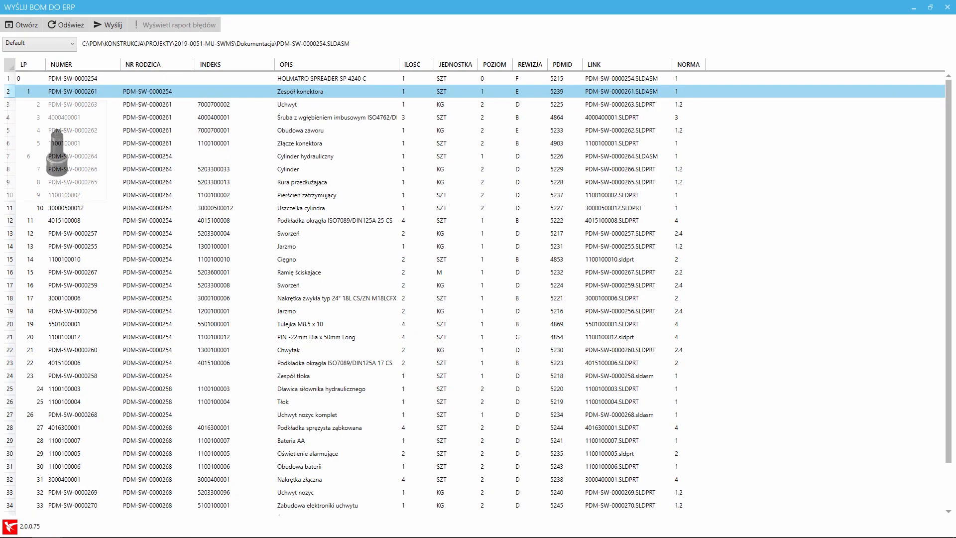
{"action": "left_click", "coordinate": [150, 118]}
{"action": "left_click", "coordinate": [147, 132]}
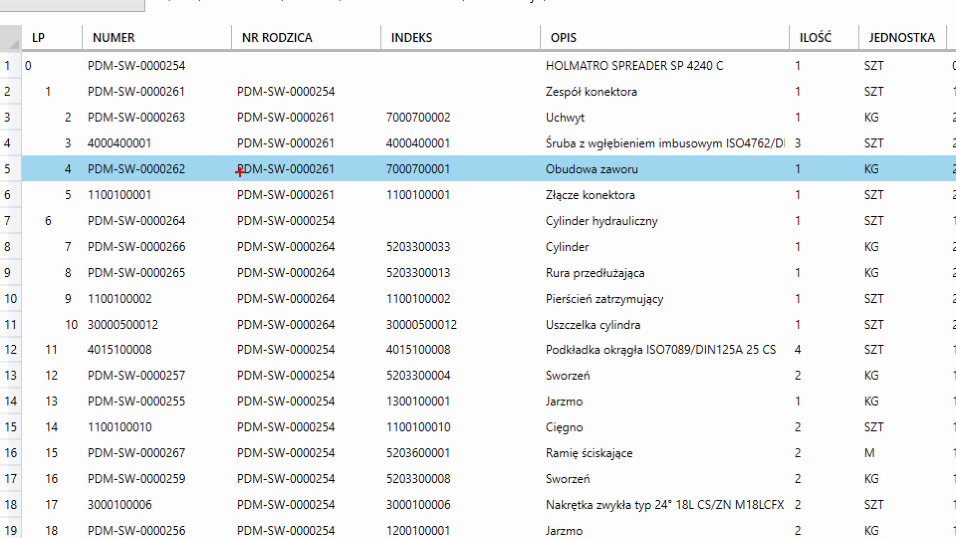
{"action": "key", "text": "Escape"}
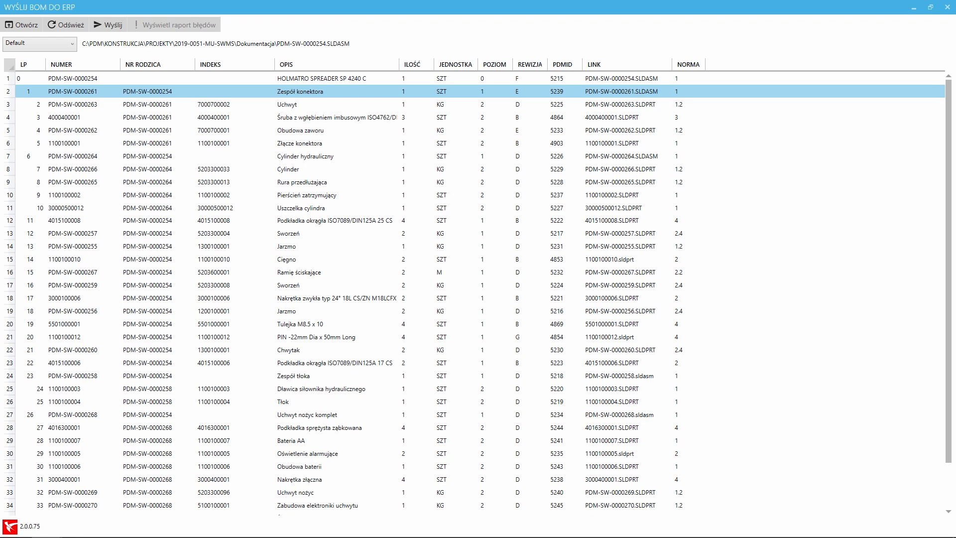
Send the assembly's BOM to the ERP system and close the export window
{"action": "left_click", "coordinate": [109, 26]}
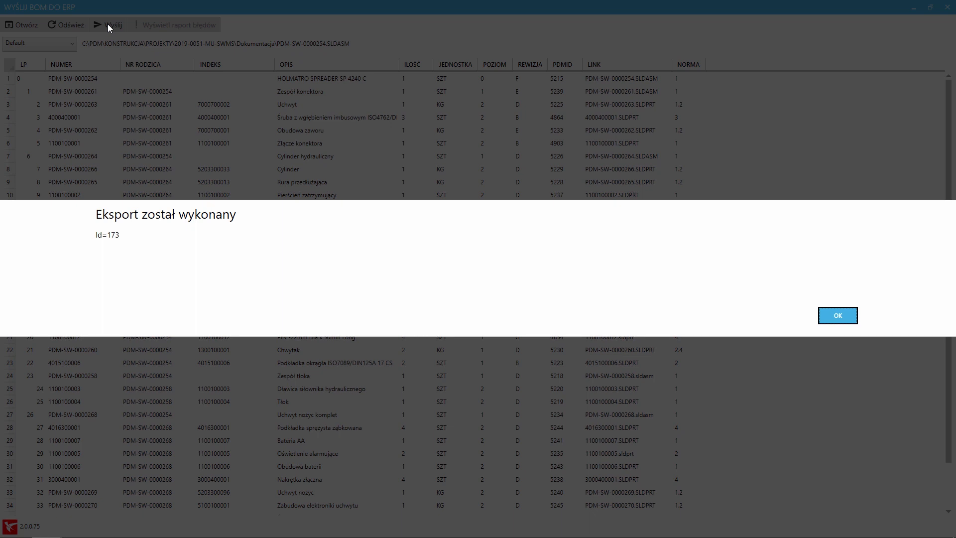
{"action": "left_click", "coordinate": [838, 314]}
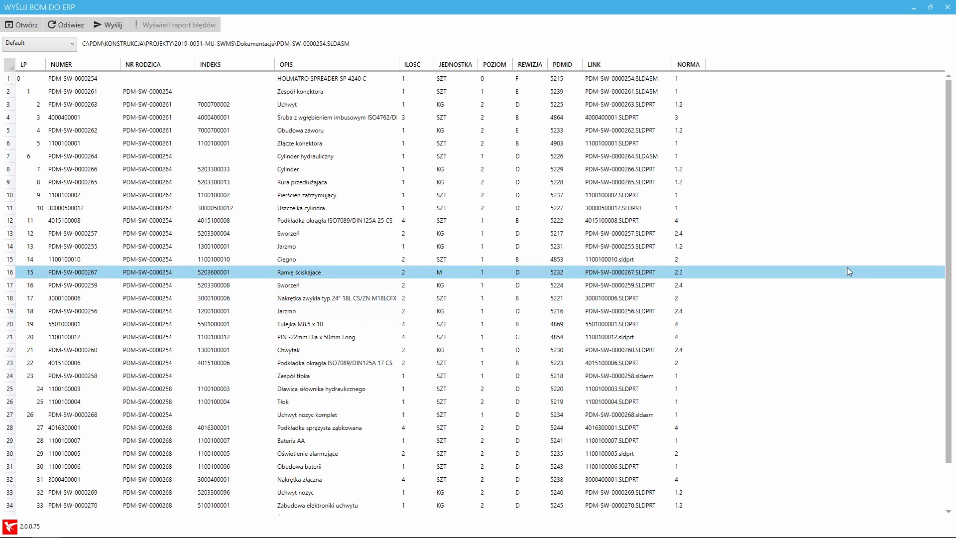
{"action": "left_click", "coordinate": [950, 7]}
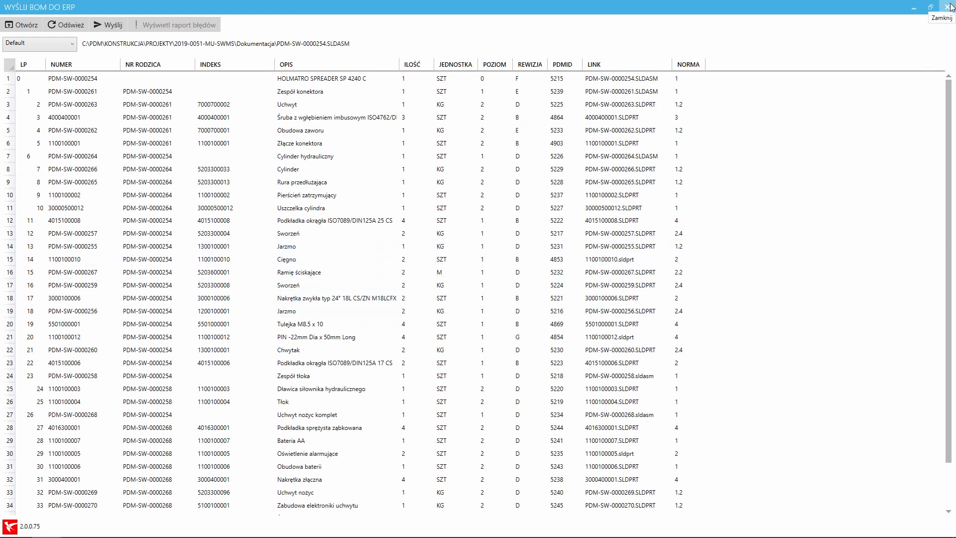
Switch to Microsoft Dynamics NAV and open the fully expanded structure of the newest PDM export, PDM-SW-0000254
{"action": "key", "text": "alt+Tab"}
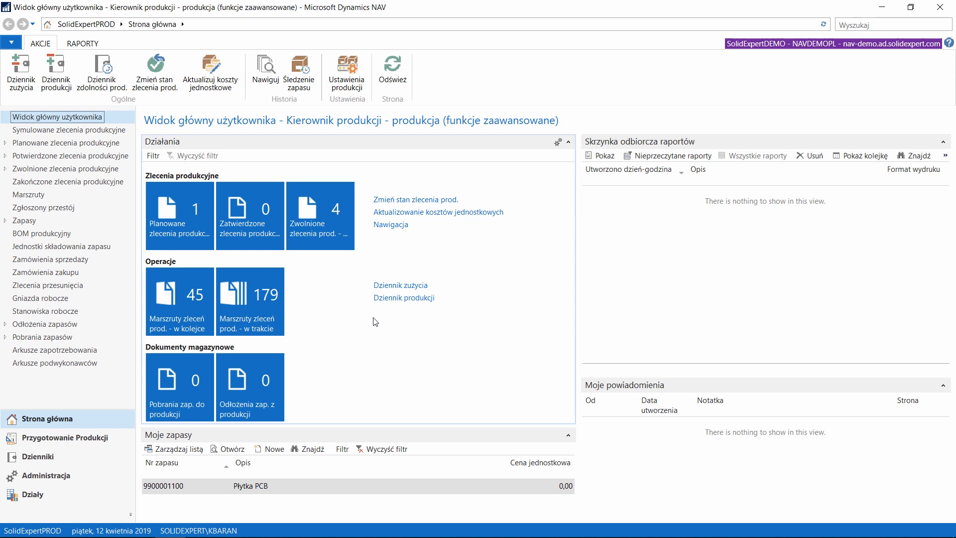
{"action": "left_click", "coordinate": [98, 439]}
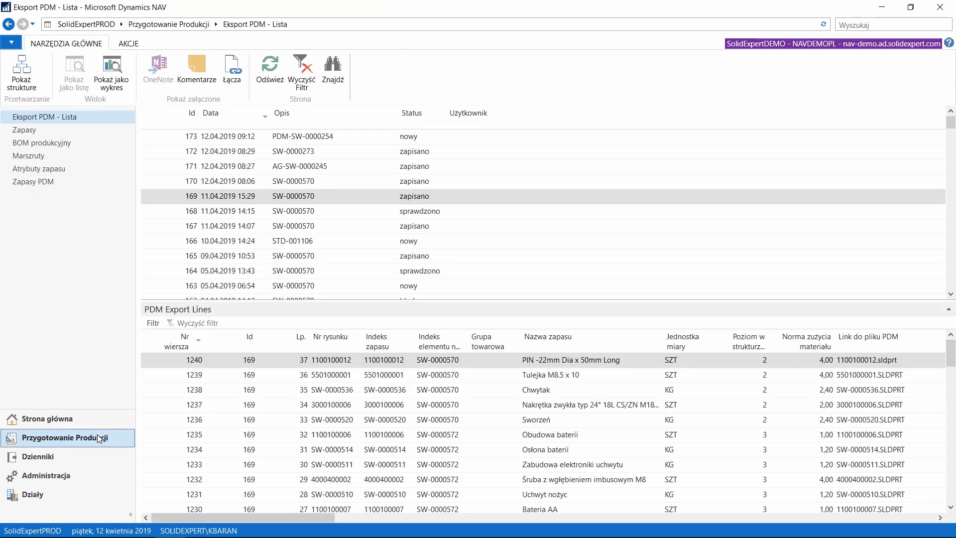
{"action": "left_click", "coordinate": [253, 140]}
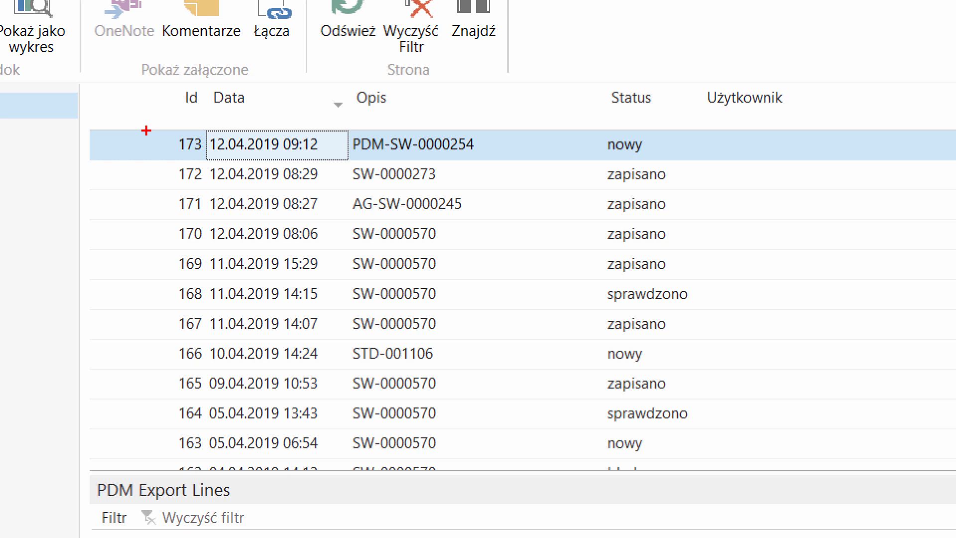
{"action": "mouse_move", "coordinate": [145, 130]}
{"action": "left_mouse_down", "text": "ctrl"}
{"action": "mouse_move", "coordinate": [219, 143]}
{"action": "mouse_move", "coordinate": [835, 160]}
{"action": "left_mouse_up", "text": "ctrl"}
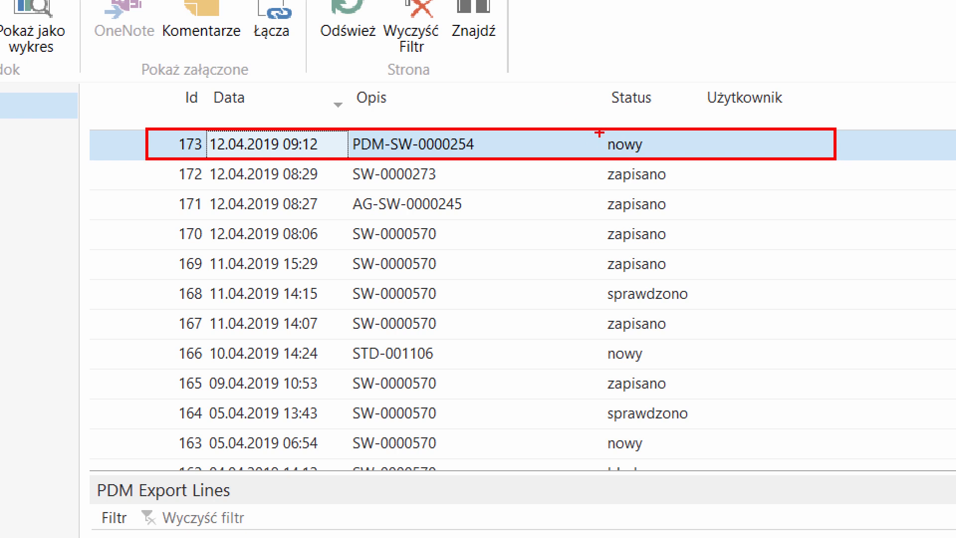
{"action": "left_click_drag", "start_coordinate": [645, 135], "coordinate": [673, 81]}
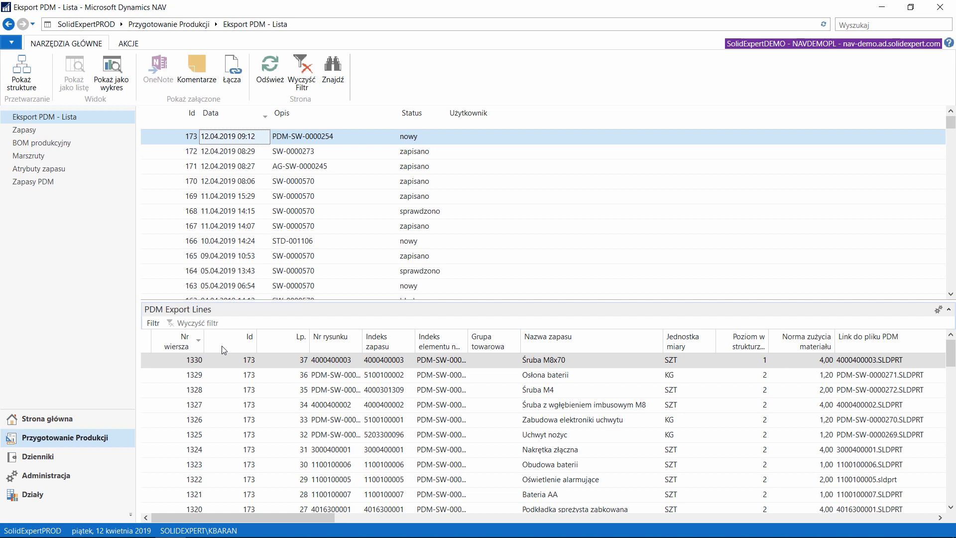
{"action": "left_click", "coordinate": [20, 85]}
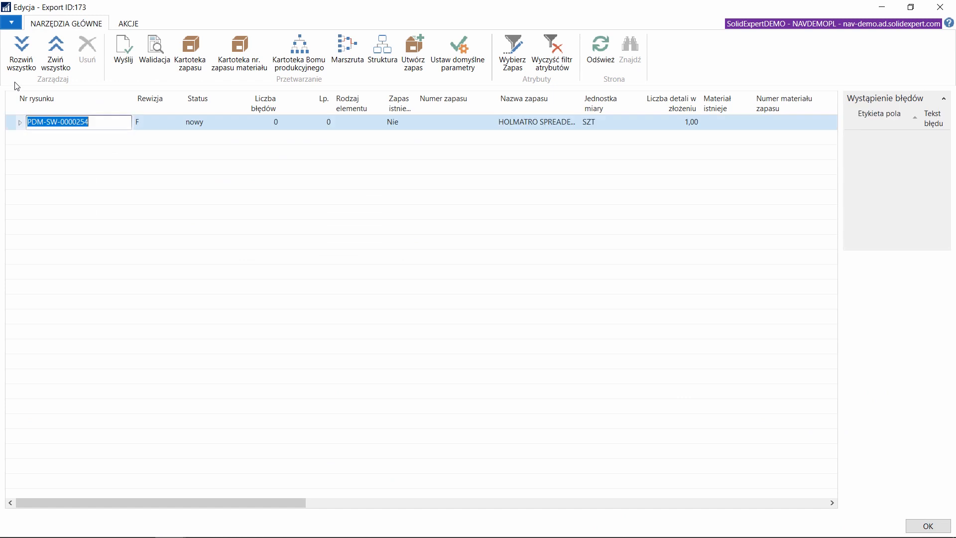
{"action": "left_click", "coordinate": [21, 54]}
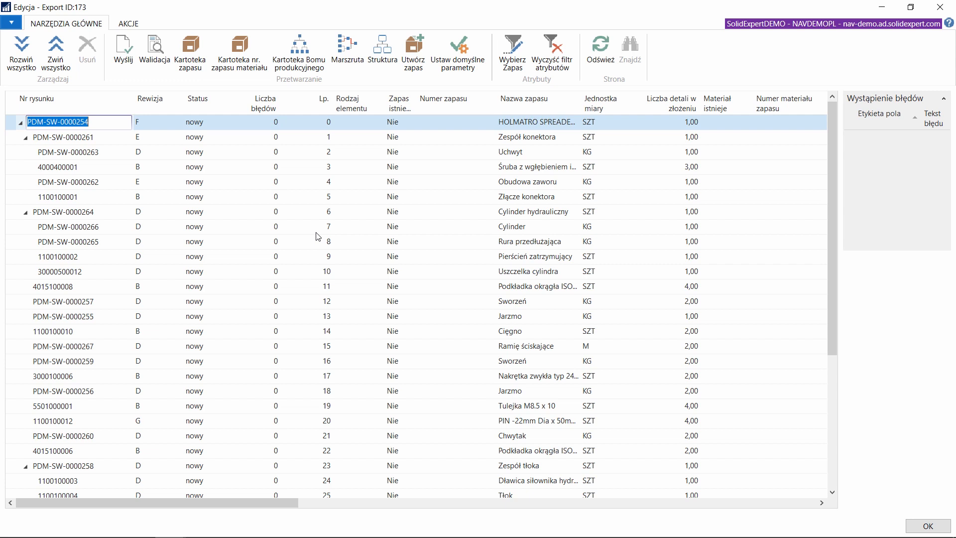
Apply the default parameters to the export lines and review their item template, category and replenishment method columns
{"action": "left_click", "coordinate": [450, 62]}
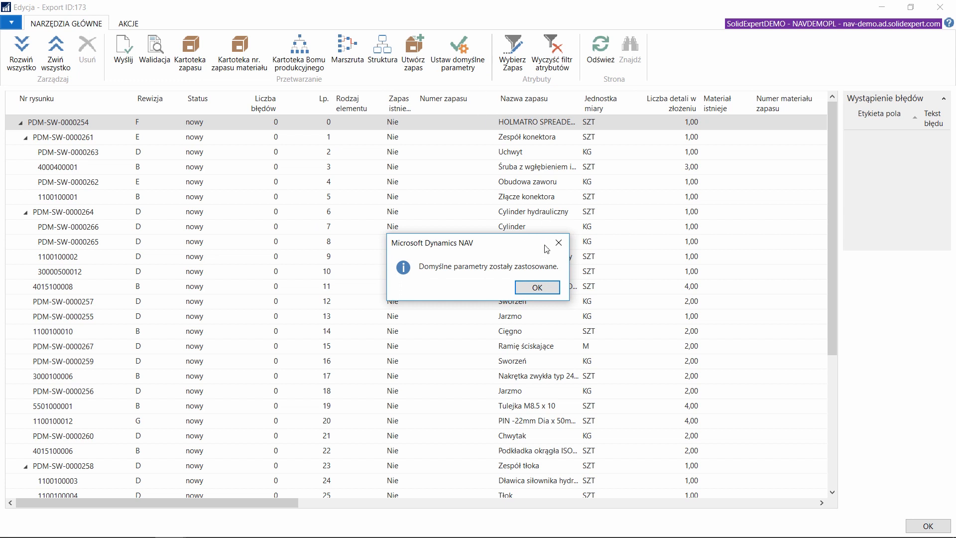
{"action": "left_click", "coordinate": [537, 287]}
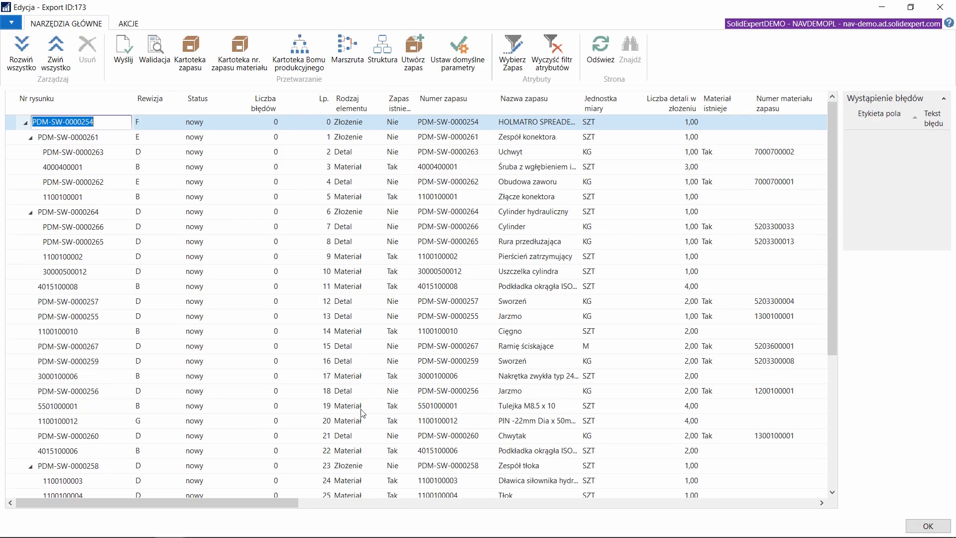
{"action": "left_click_drag", "start_coordinate": [291, 505], "coordinate": [418, 513]}
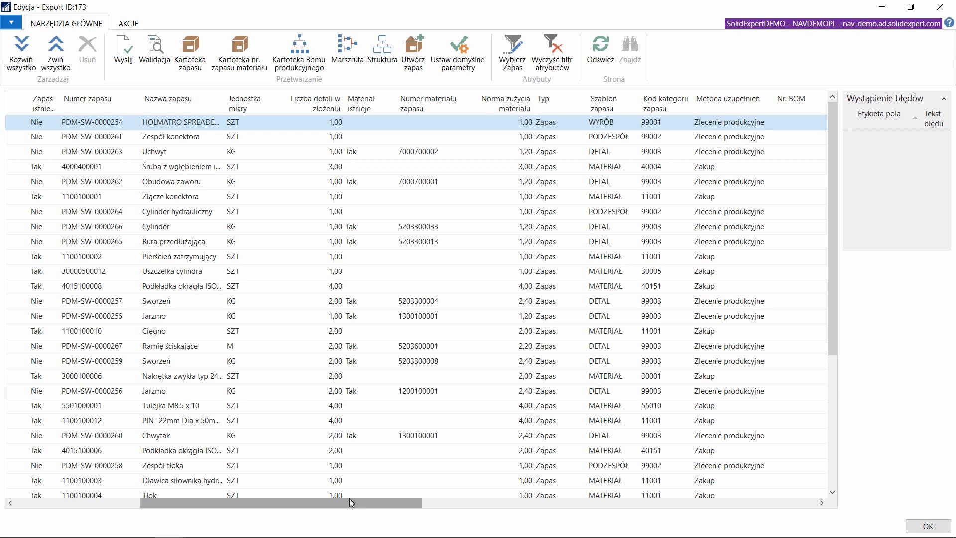
{"action": "left_click_drag", "start_coordinate": [350, 501], "coordinate": [205, 505]}
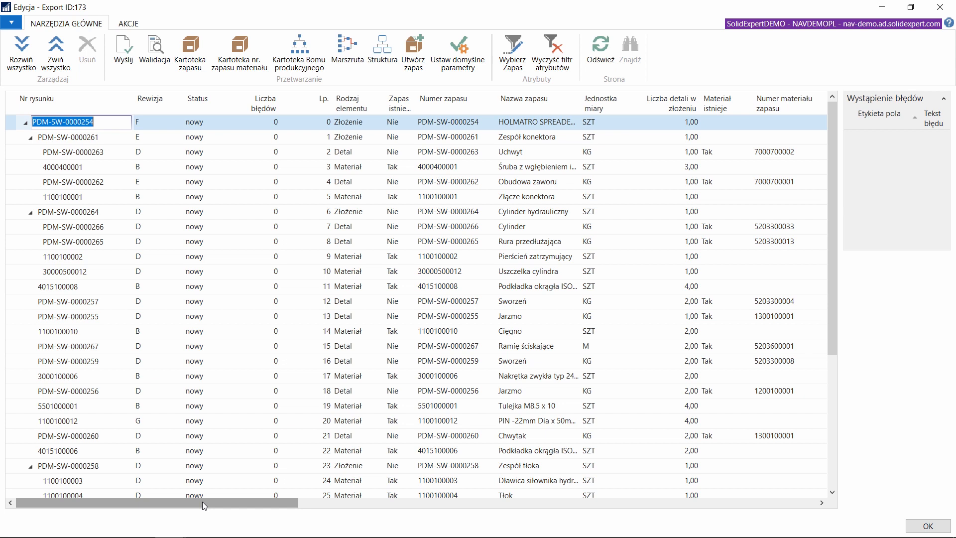
Validate the export lines of PDM-SW-0000254 and send them to the ERP records
{"action": "left_click", "coordinate": [156, 63]}
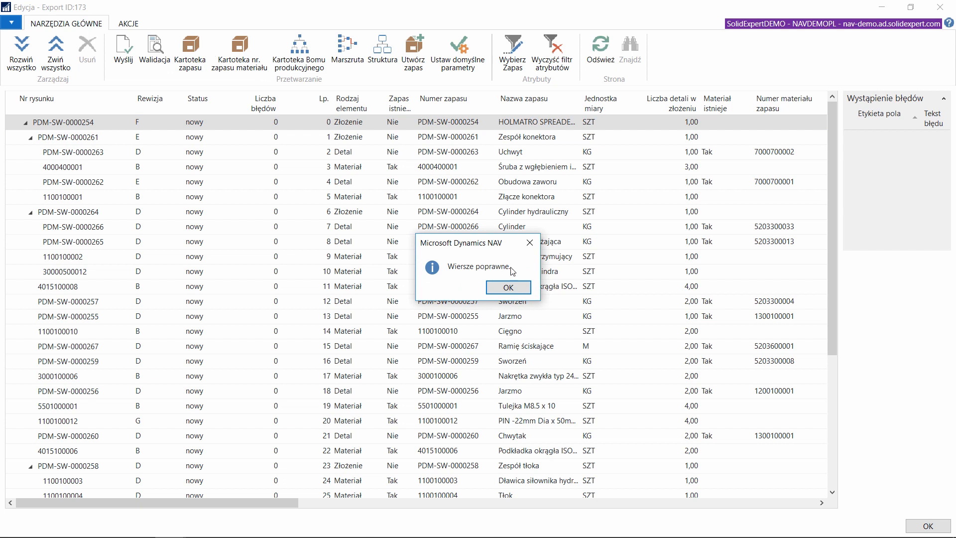
{"action": "left_click", "coordinate": [509, 287]}
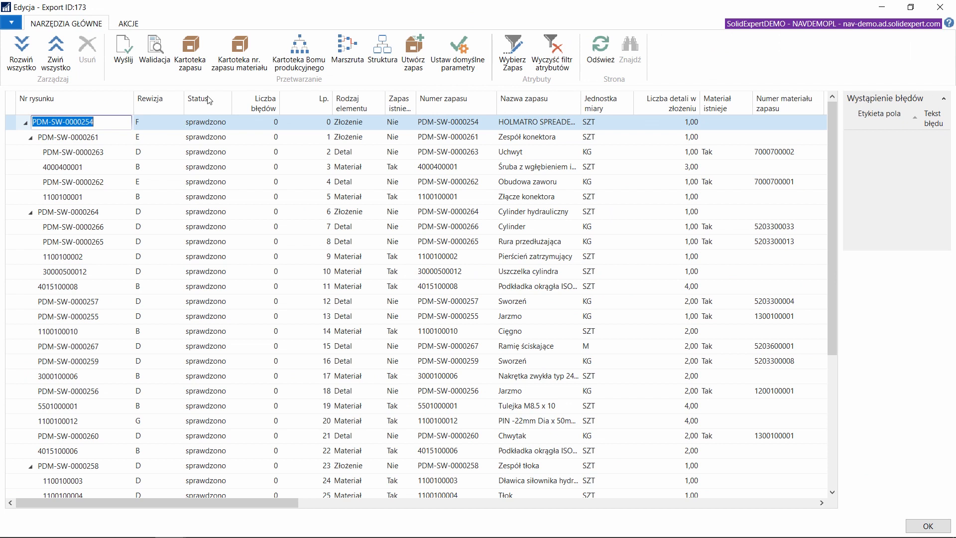
{"action": "left_click", "coordinate": [123, 49]}
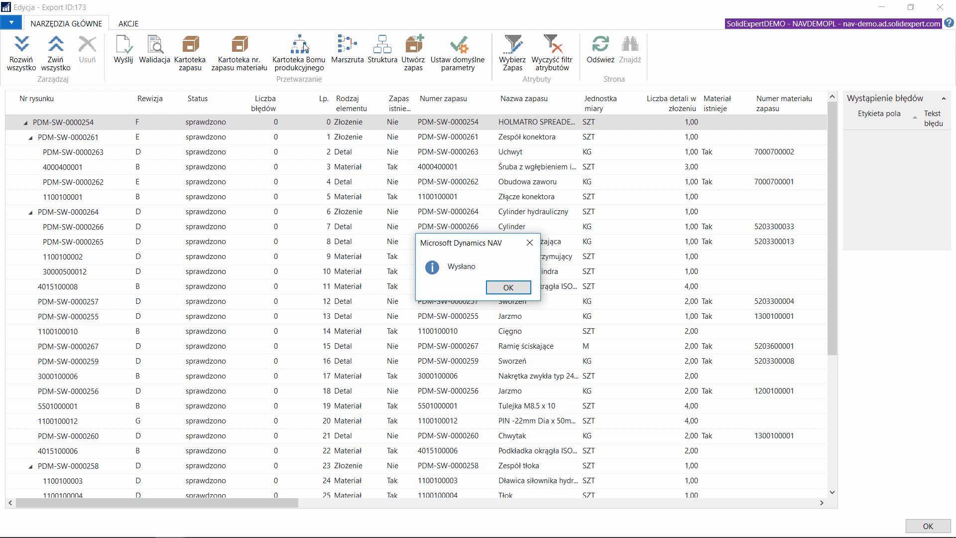
{"action": "left_click", "coordinate": [518, 290]}
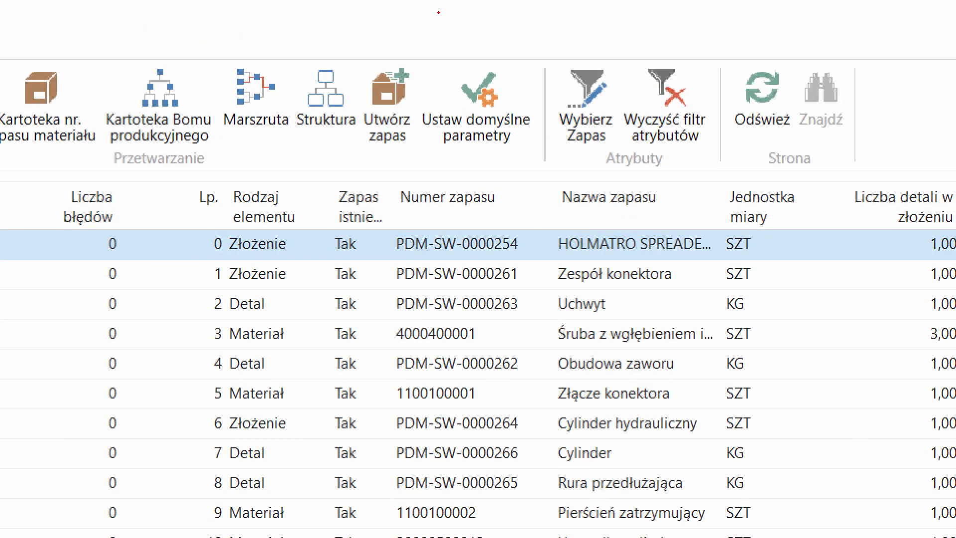
{"action": "mouse_move", "coordinate": [352, 65]}
{"action": "left_mouse_down", "text": "ctrl"}
{"action": "mouse_move", "coordinate": [440, 154]}
{"action": "mouse_move", "coordinate": [423, 153]}
{"action": "left_mouse_up", "text": "ctrl"}
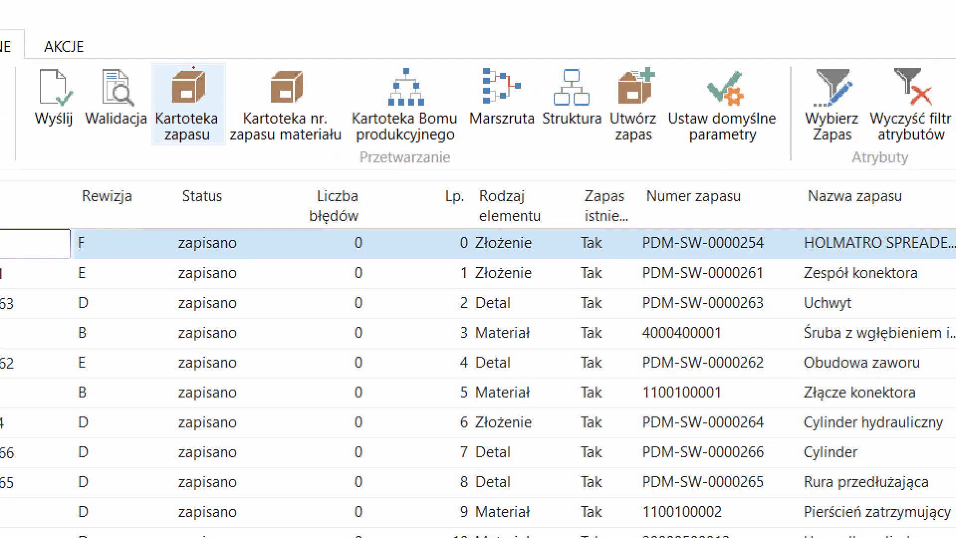
{"action": "mouse_move", "coordinate": [156, 55]}
{"action": "left_mouse_down", "text": "ctrl"}
{"action": "mouse_move", "coordinate": [230, 143]}
{"action": "mouse_move", "coordinate": [363, 158]}
{"action": "mouse_move", "coordinate": [352, 158]}
{"action": "mouse_move", "coordinate": [551, 145]}
{"action": "mouse_move", "coordinate": [526, 157]}
{"action": "left_mouse_up", "text": "ctrl"}
{"action": "key", "text": "Escape"}
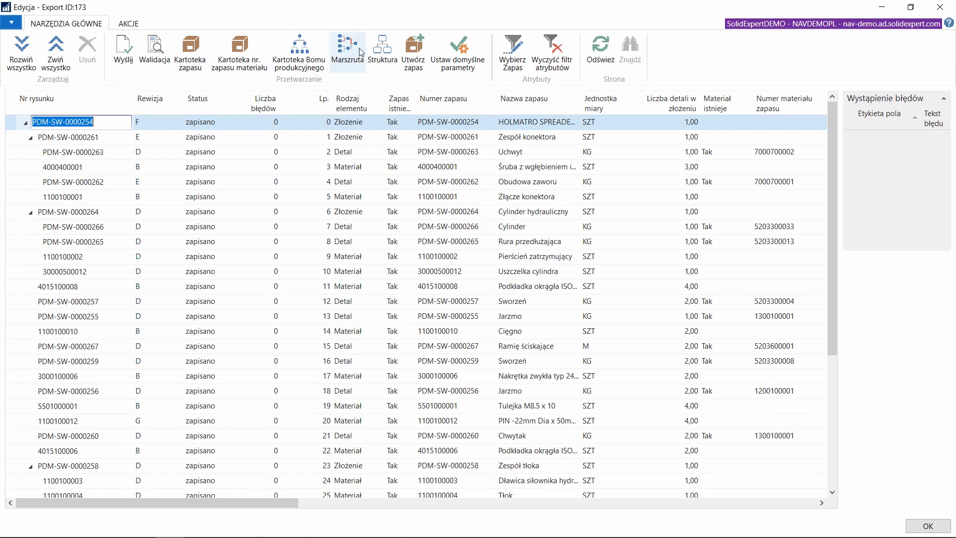
Review the fully expanded BOM structure of item PDM-SW-0000254, including its components and raw materials, and return to the export lines
{"action": "left_click", "coordinate": [377, 52]}
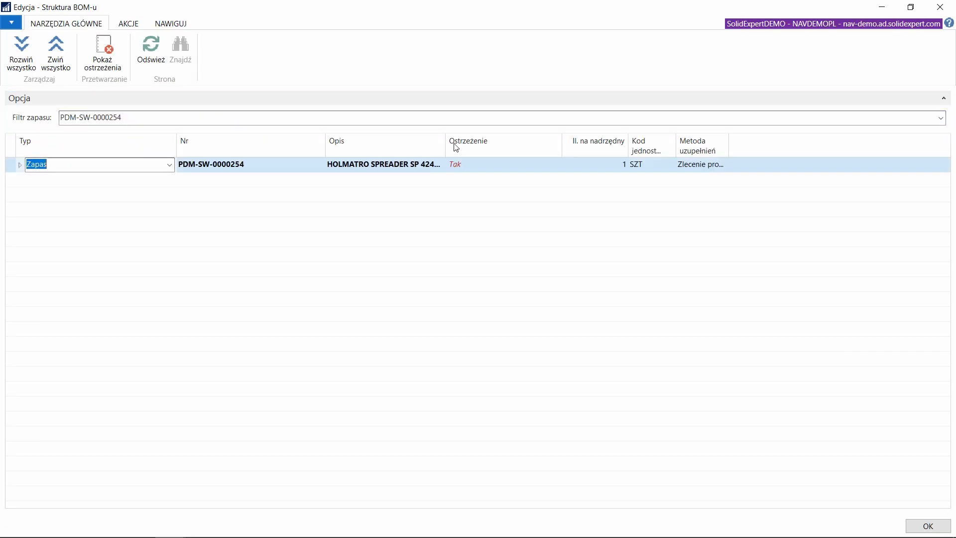
{"action": "left_click", "coordinate": [31, 68]}
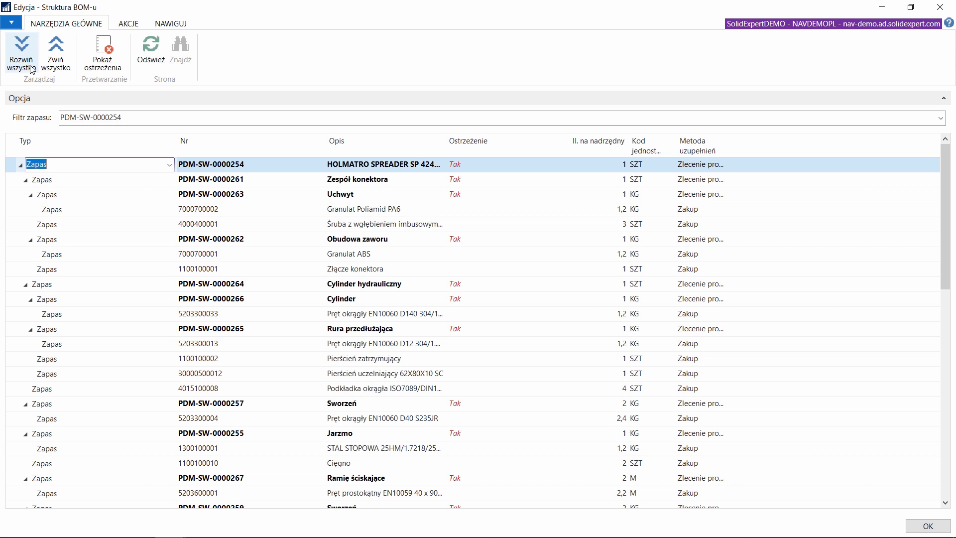
{"action": "scroll", "coordinate": [282, 223], "scroll_direction": "down", "scroll_amount": 3}
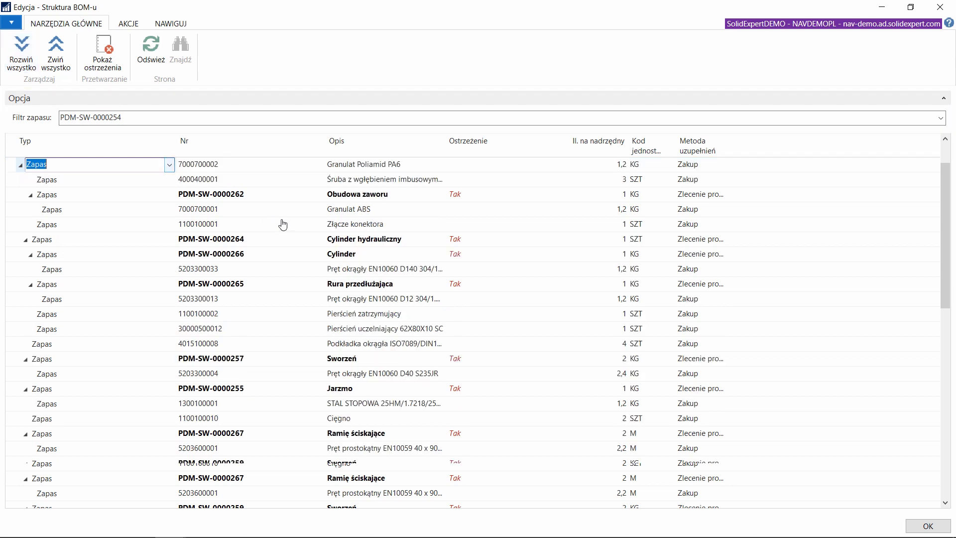
{"action": "scroll", "coordinate": [284, 225], "scroll_direction": "down", "scroll_amount": 2}
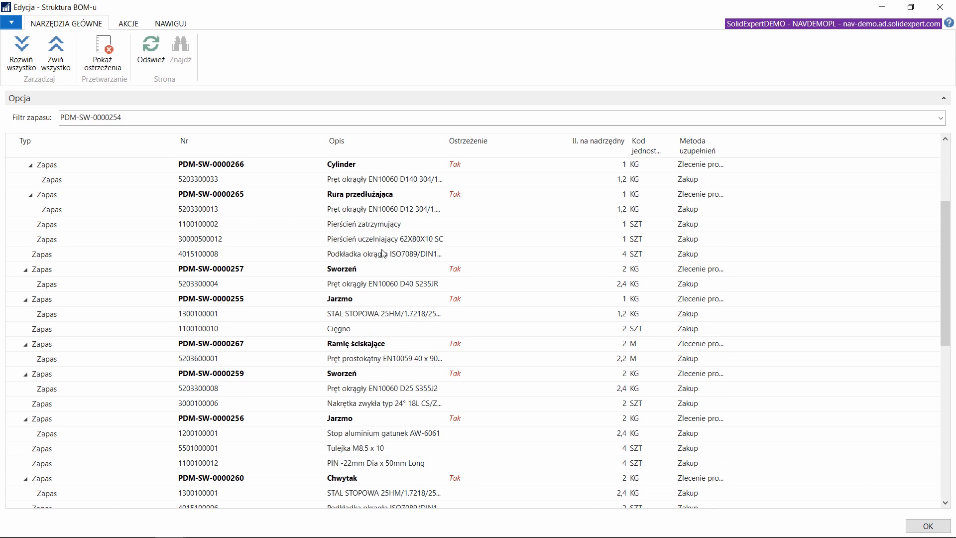
{"action": "scroll", "coordinate": [383, 253], "scroll_direction": "up", "scroll_amount": 2}
{"action": "scroll", "coordinate": [386, 251], "scroll_direction": "up", "scroll_amount": 1}
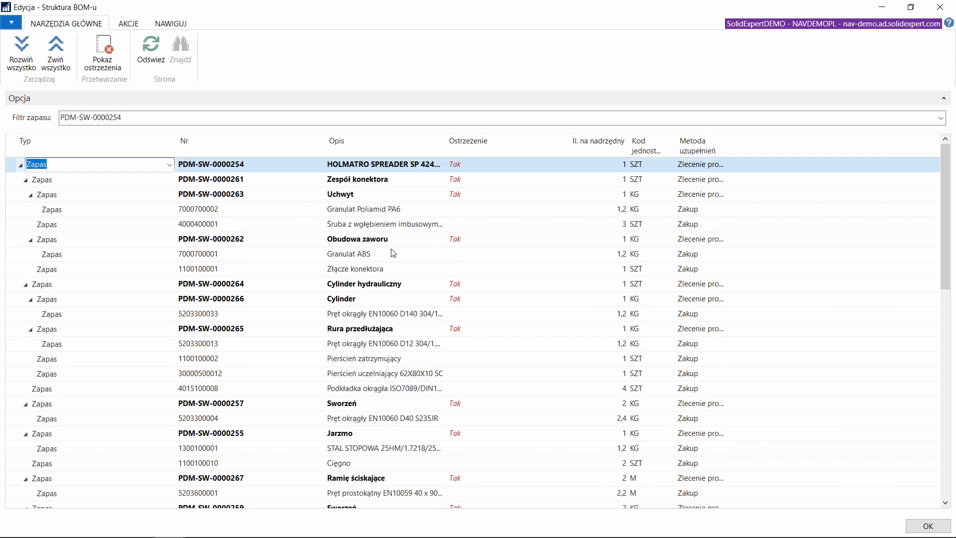
{"action": "left_click", "coordinate": [913, 527]}
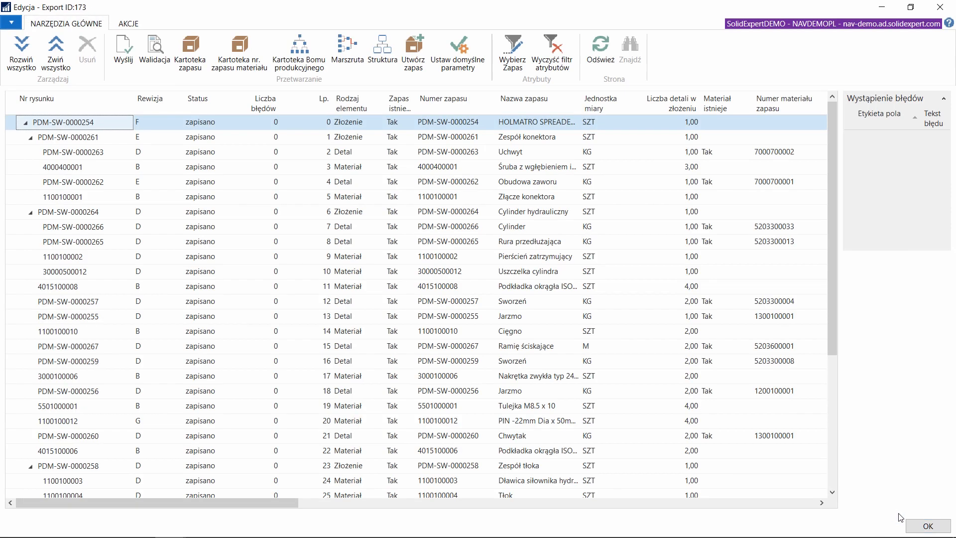
Switch to SOLIDWORKS with the PDM-SW-0000254 rescue tool assembly
{"action": "key", "text": "alt+Tab"}
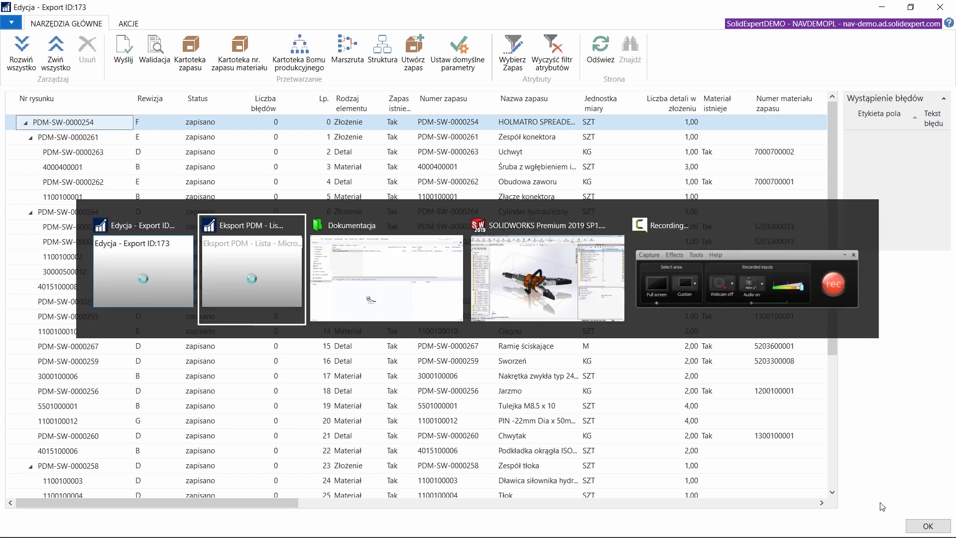
{"action": "left_click", "coordinate": [492, 279]}
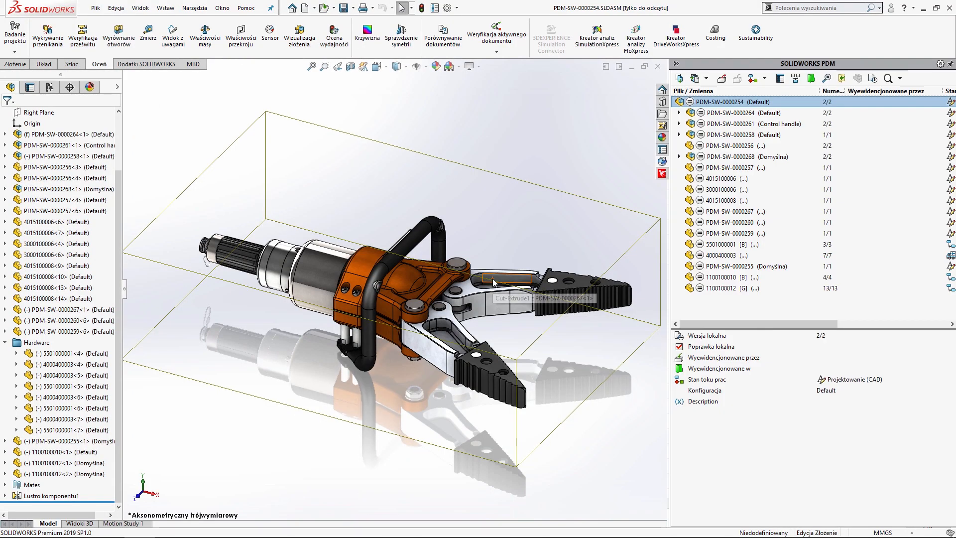